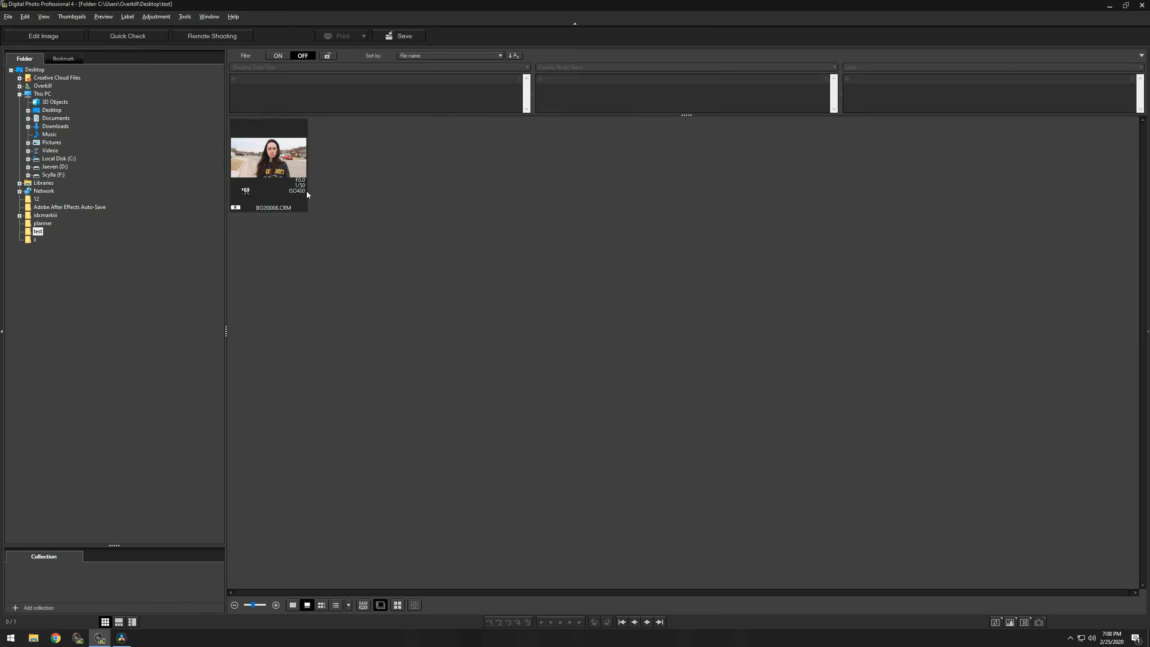
Open the clip BO2I0008.CRM from the test folder and load it in the RAW Movie Tool
double_click(284, 168)
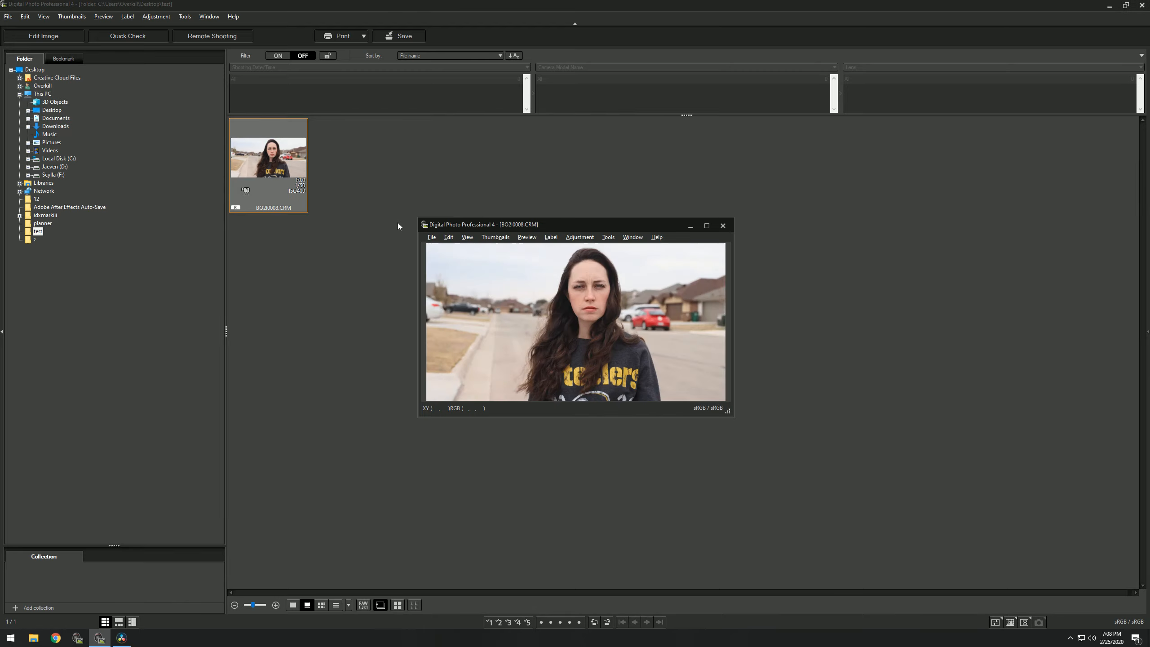
mouse_move(543, 225)
left_mouse_down()
mouse_move(525, 203)
mouse_move(517, 213)
mouse_move(543, 226)
mouse_move(523, 229)
left_mouse_up()
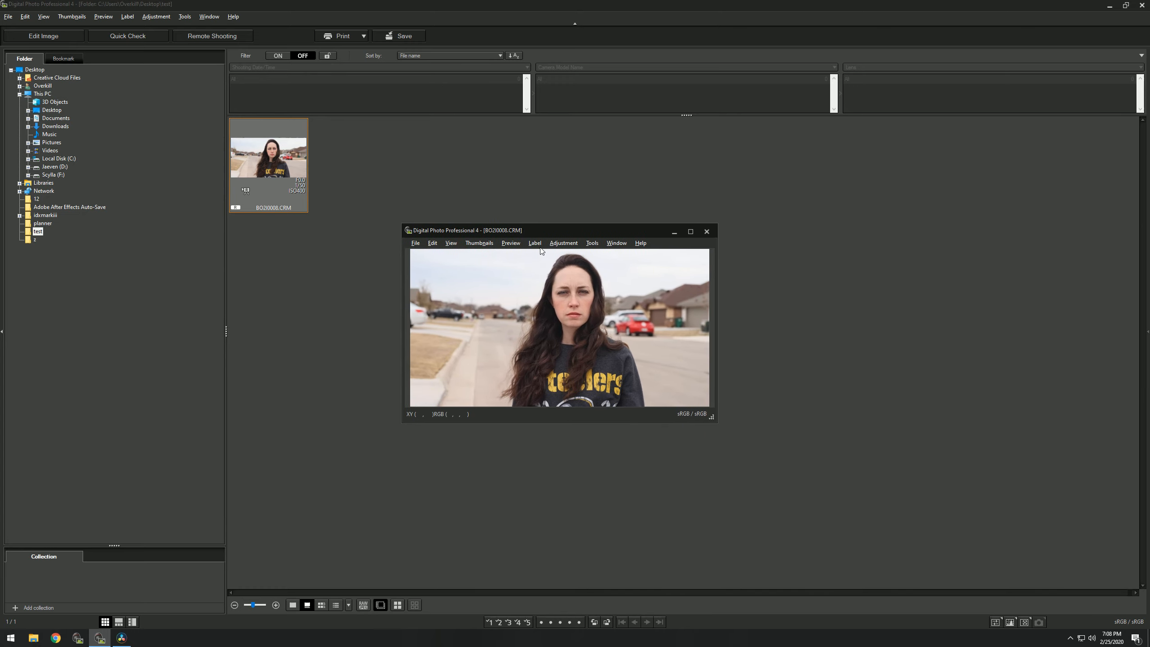
left_click(592, 243)
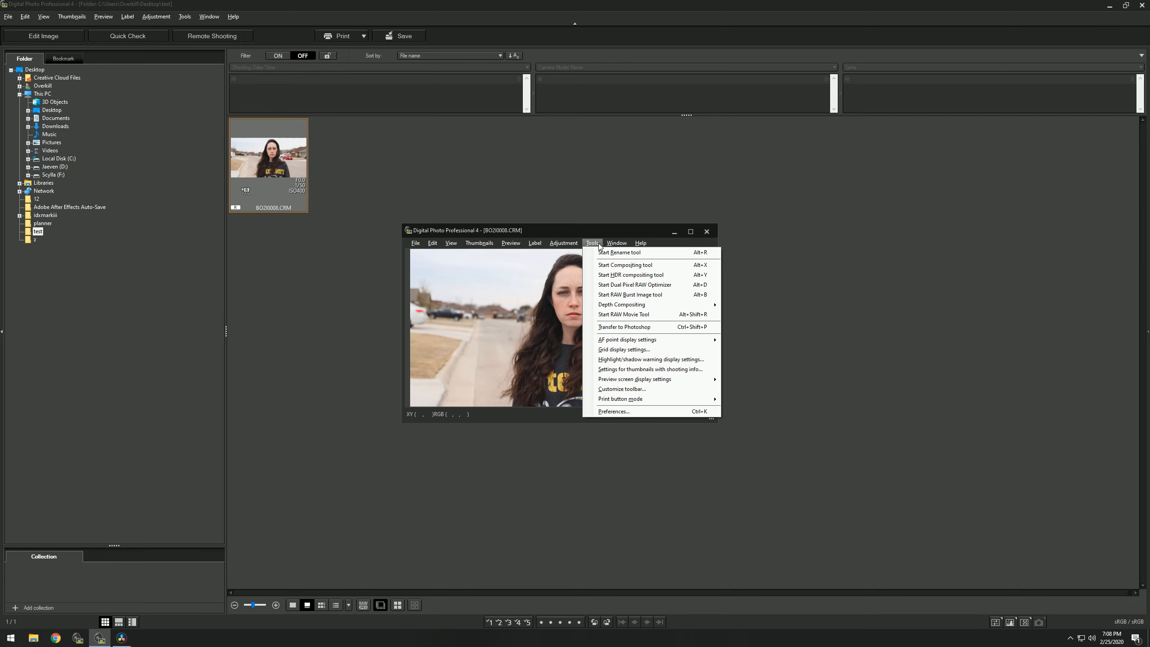
left_click(667, 315)
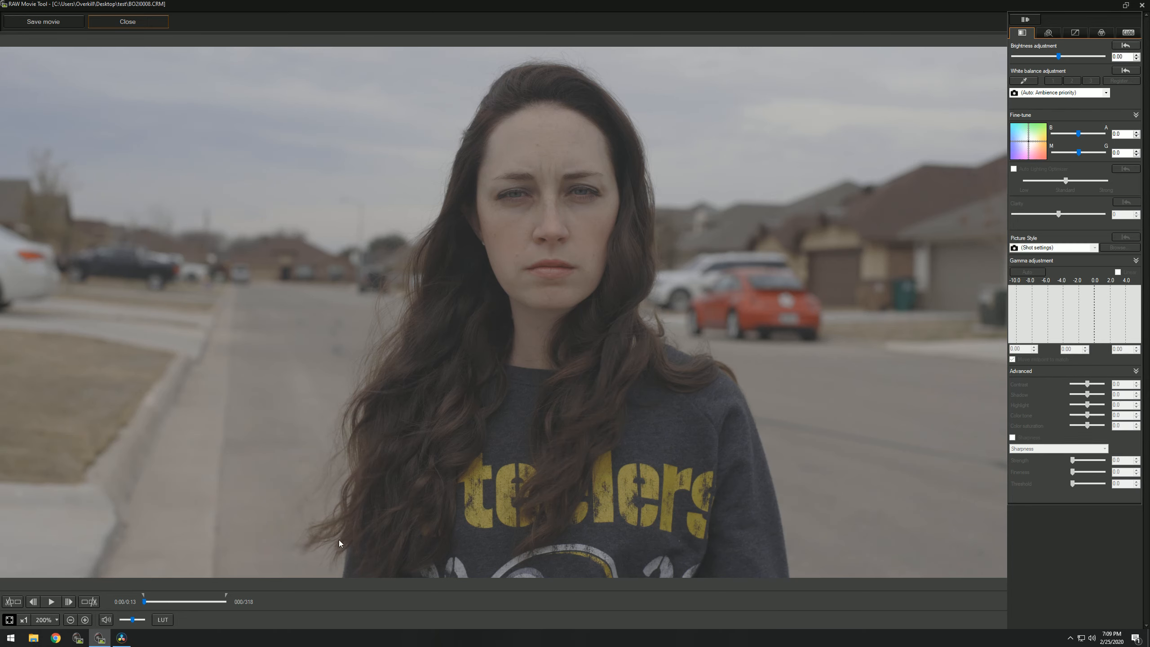
Look through the LUT, white balance, noise reduction, tone curve, color adjustment and Canon Log settings of the RAW clip
left_click(163, 620)
left_click(1092, 92)
left_click(1093, 93)
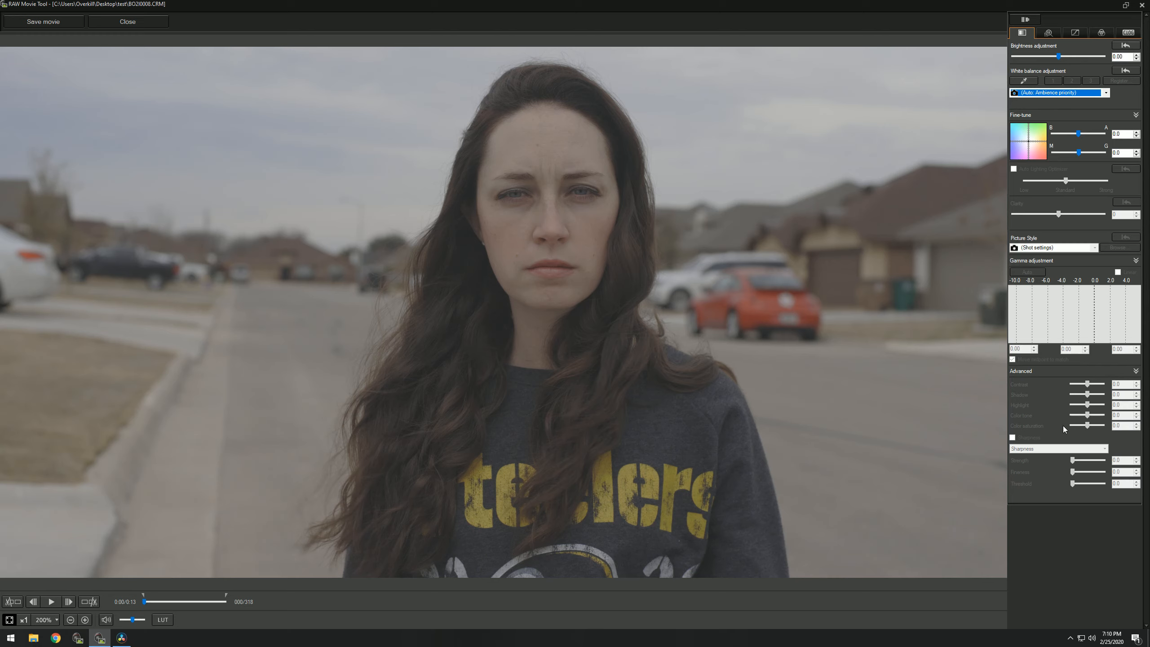
left_click(1049, 33)
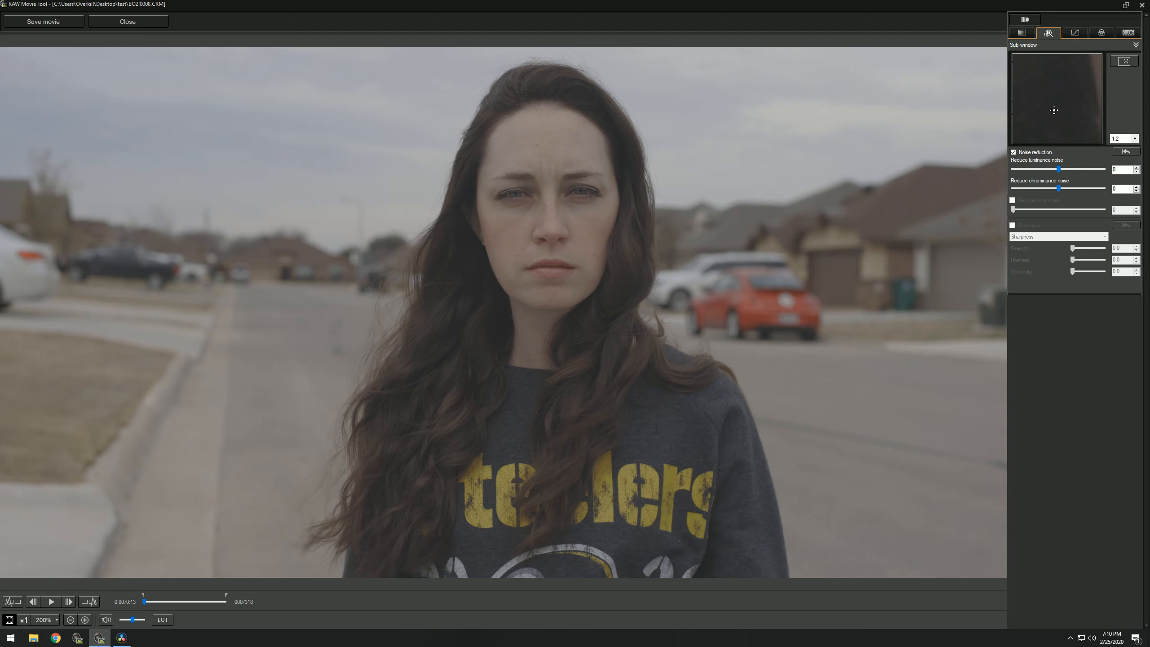
left_click(1076, 34)
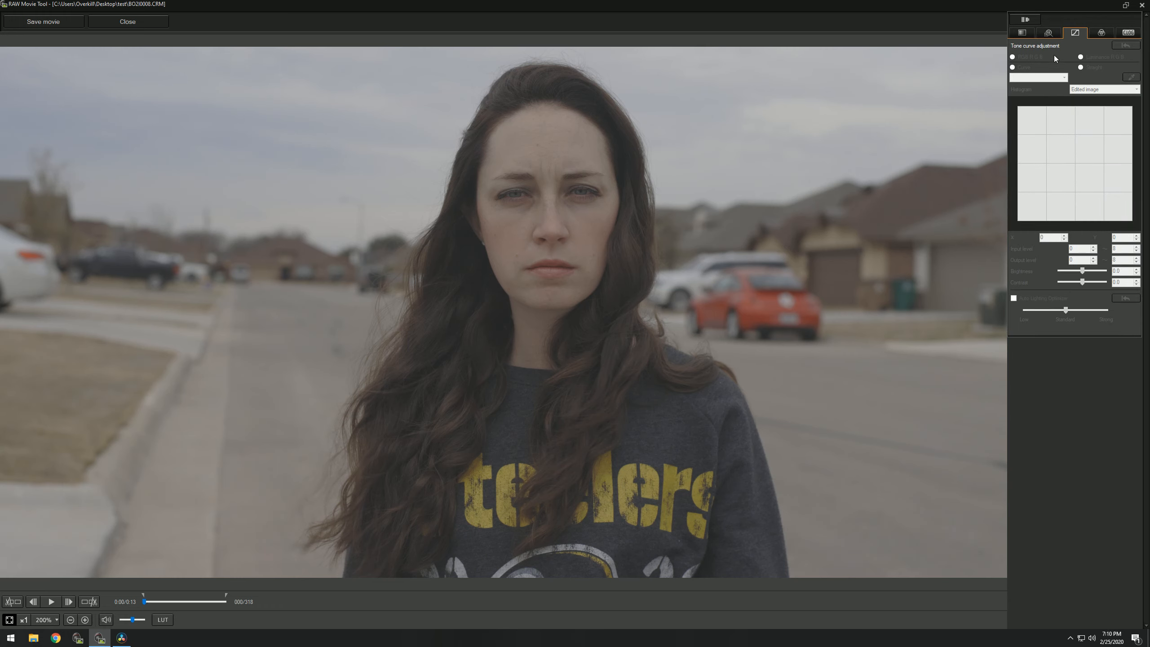
left_click(1102, 35)
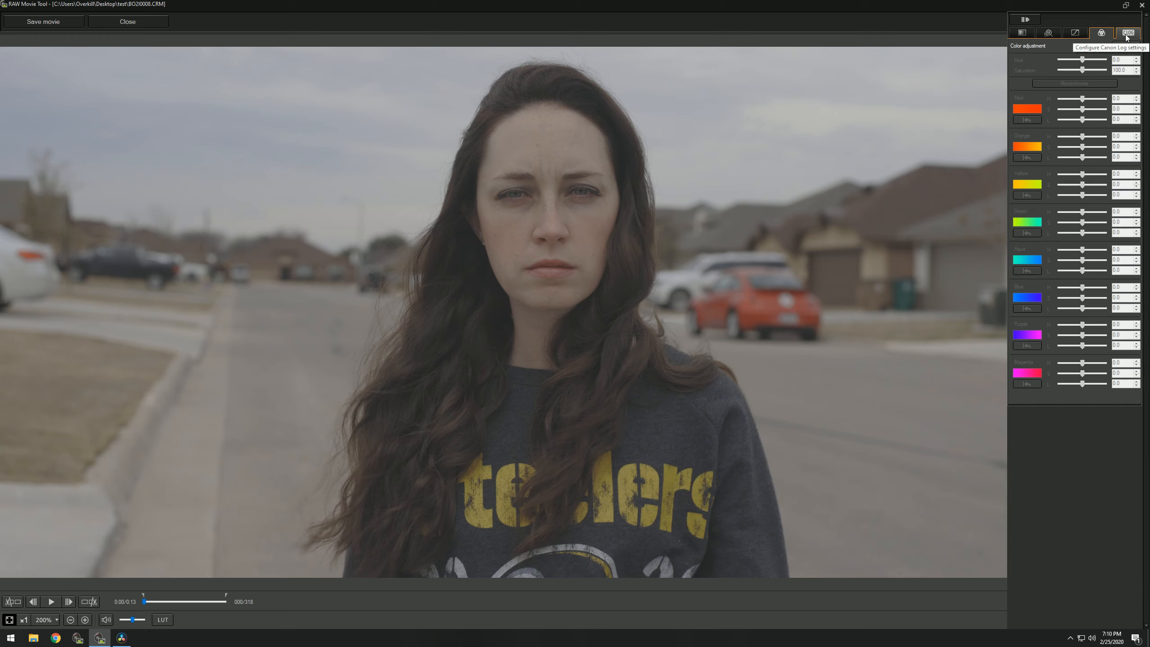
left_click(1127, 34)
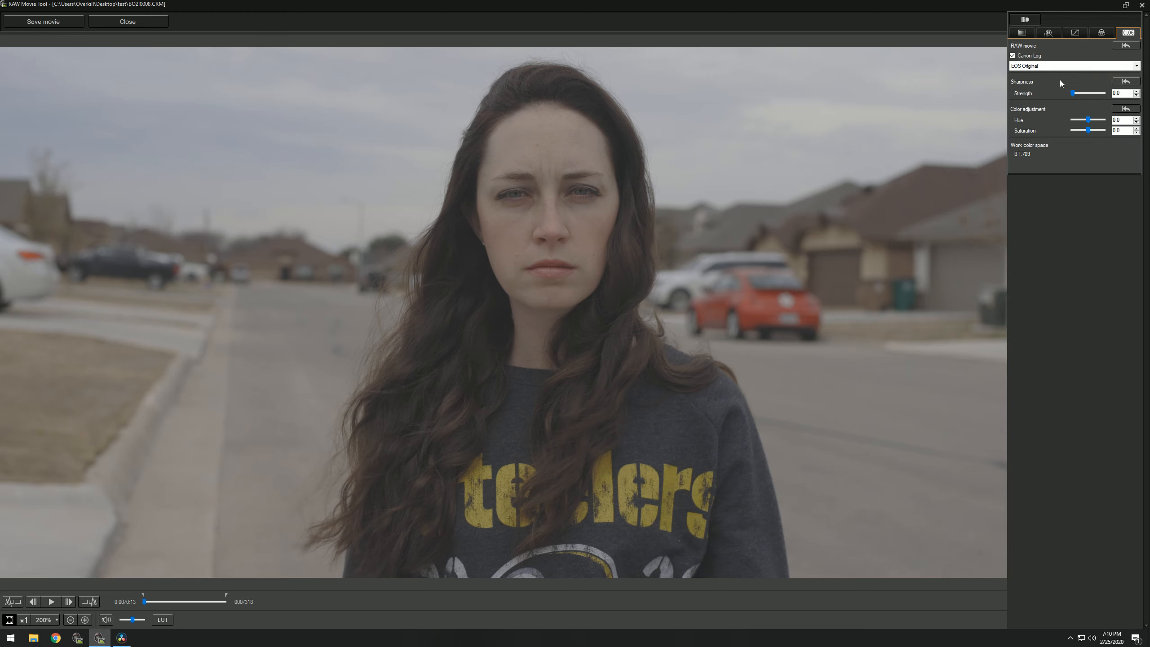
Try the Neutral color option for Canon Log and switch back to EOS Original
left_click(1053, 68)
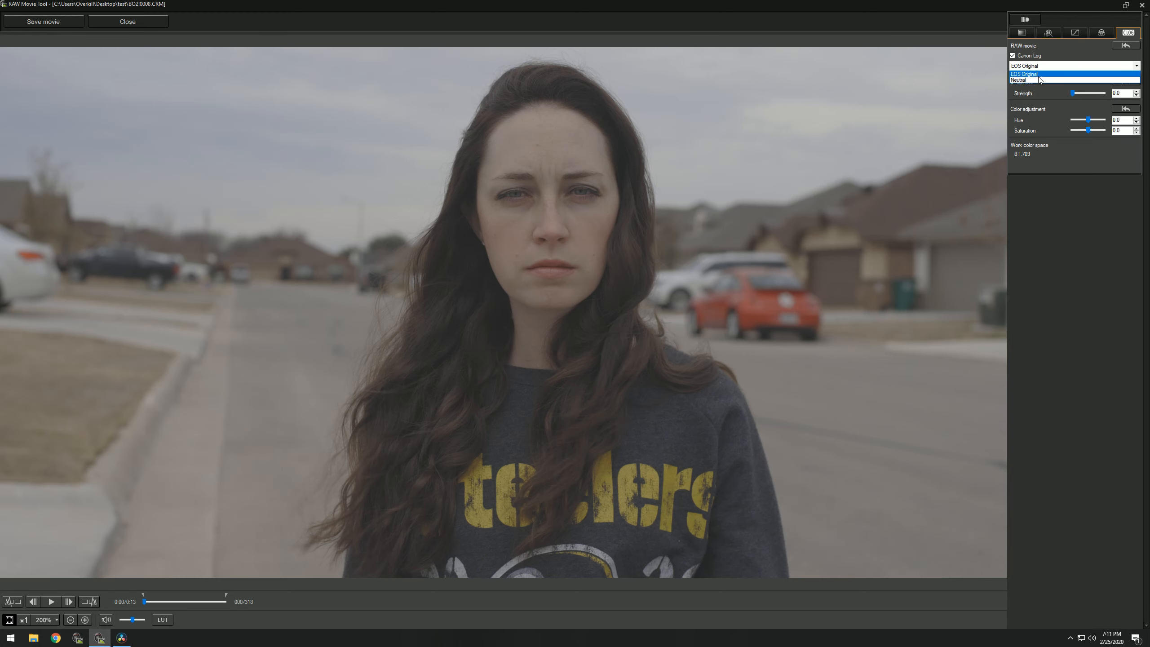
left_click(1035, 79)
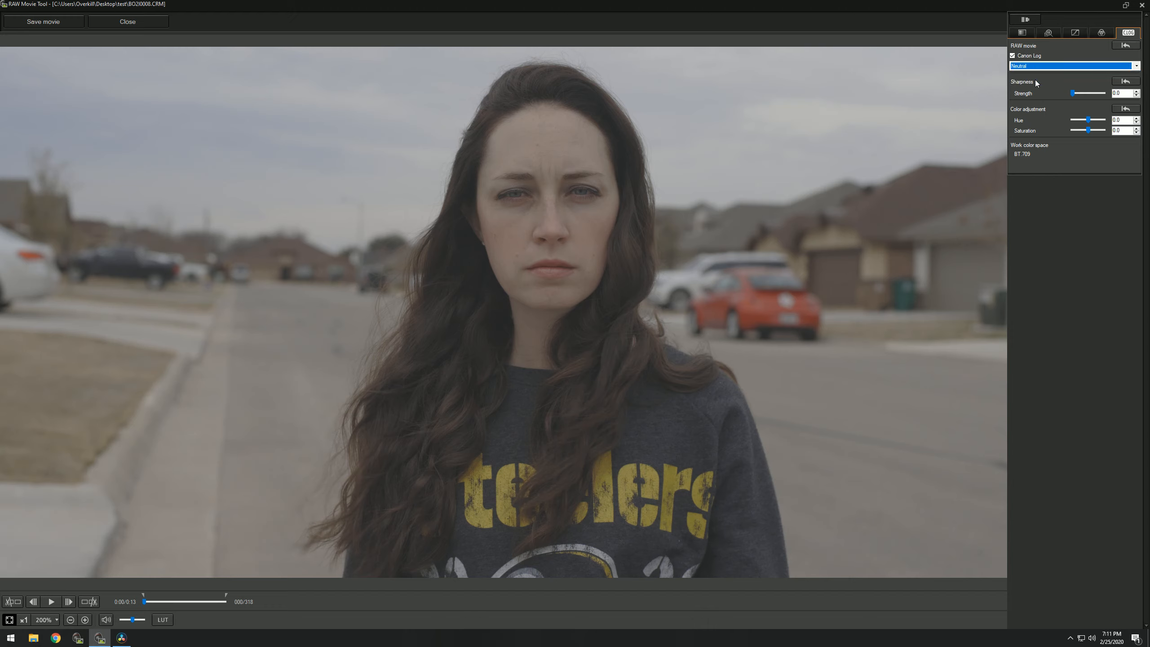
left_click(1035, 68)
left_click(1036, 74)
Turn off Canon Log for the RAW movie
left_click(1022, 33)
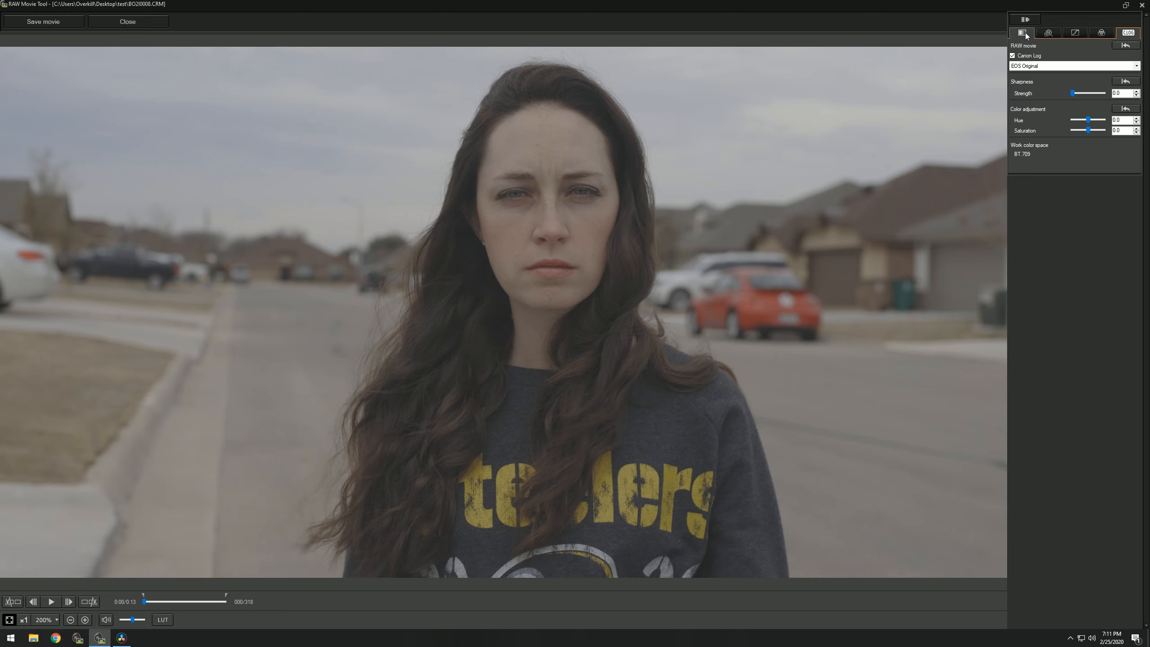
left_click(1121, 36)
left_click(1013, 56)
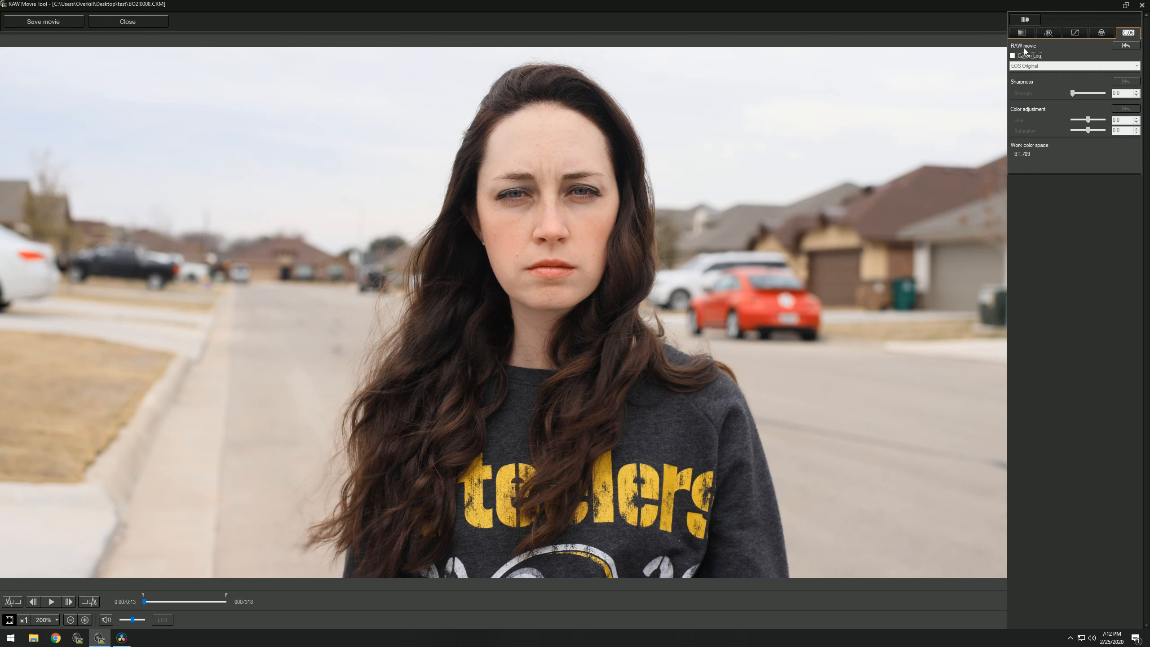
Try the Standard Picture Style, and set the clip's Picture Style to Neutral
left_click(1024, 34)
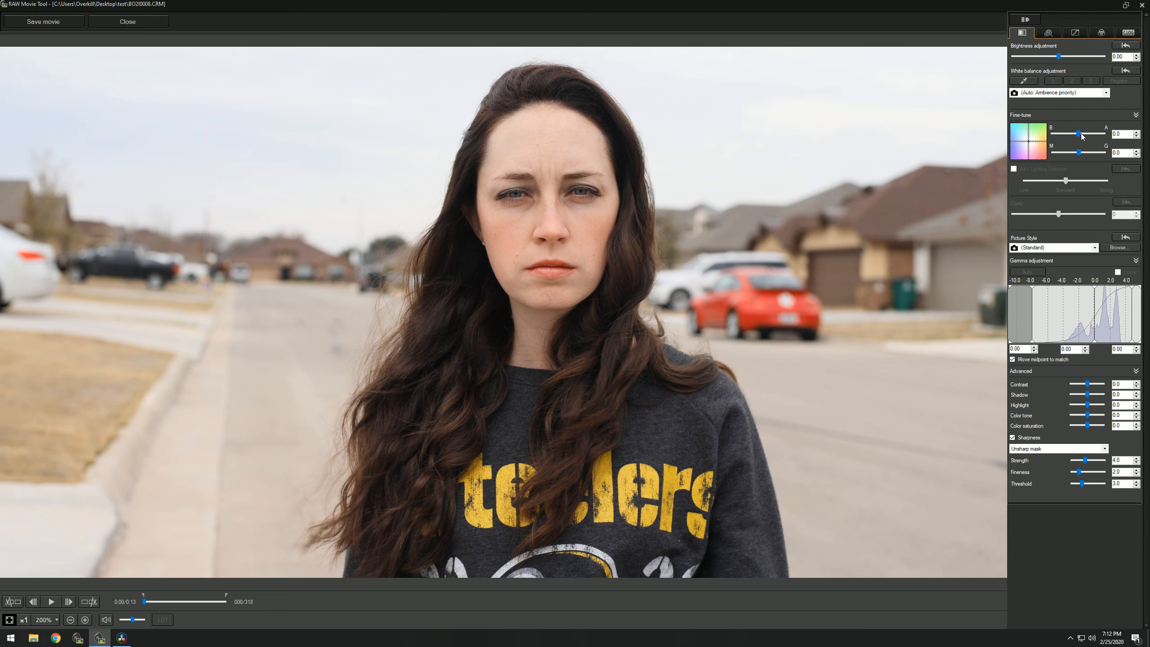
left_click(1069, 248)
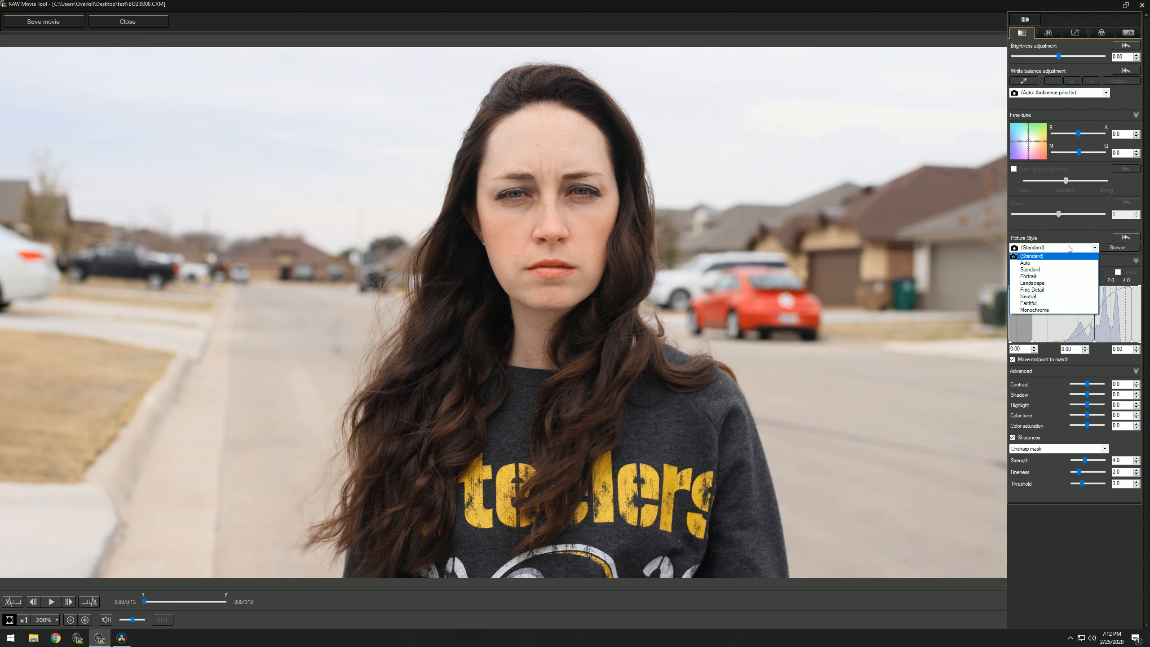
left_click(1049, 270)
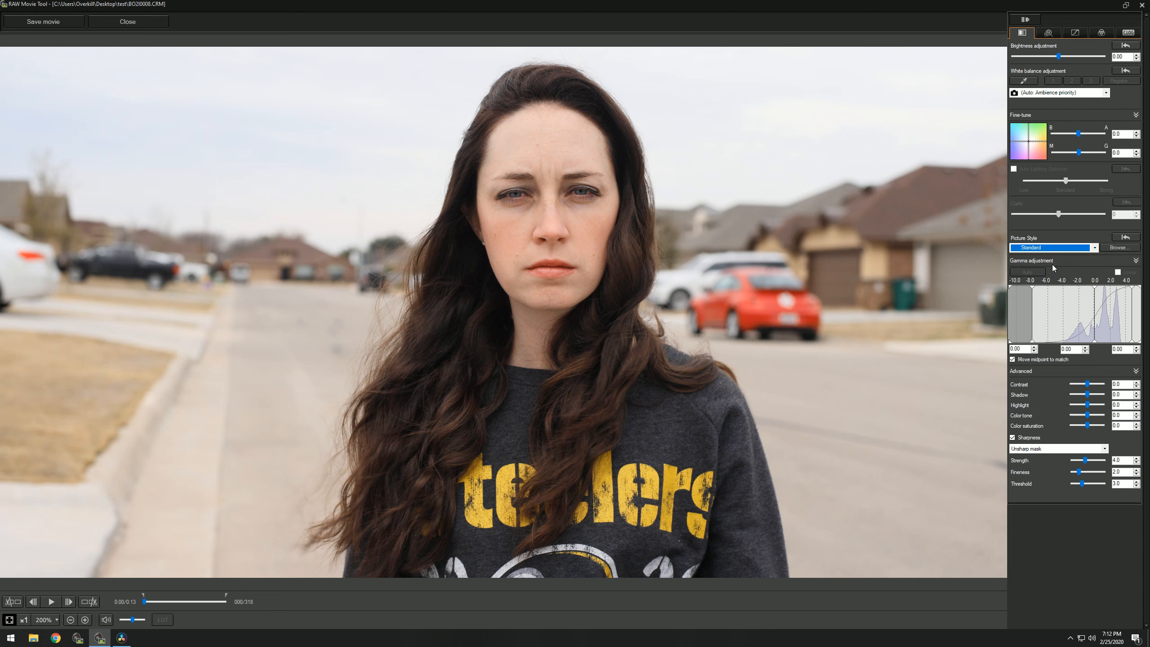
left_click(1051, 248)
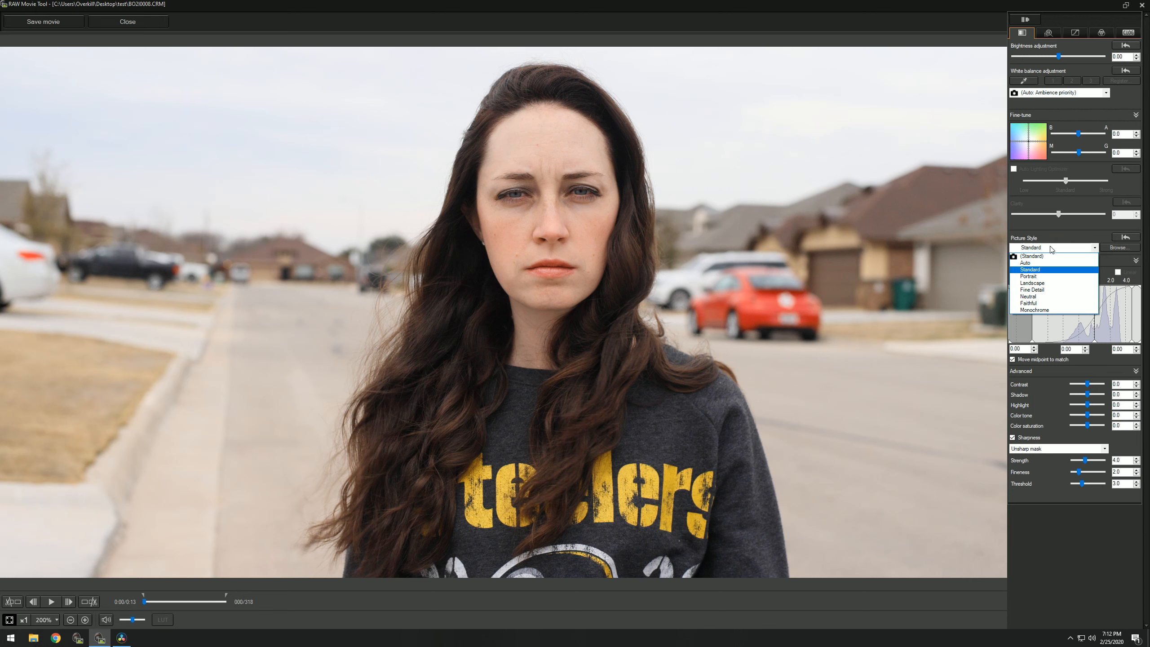
left_click(1046, 297)
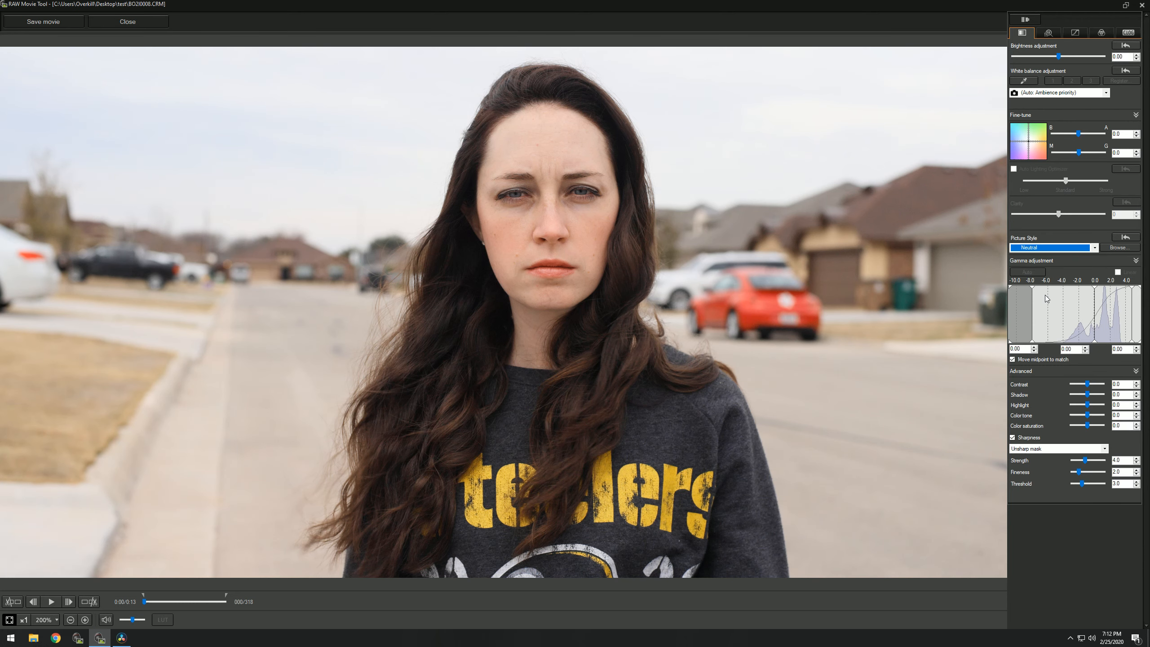
left_click(1051, 251)
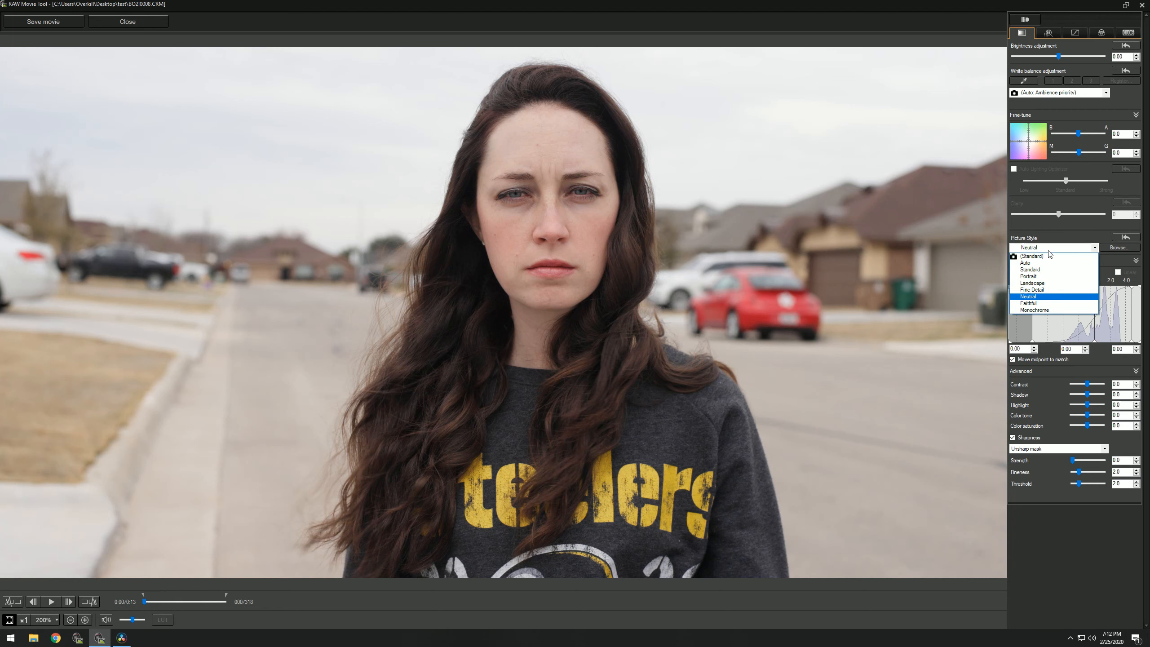
left_click(1049, 249)
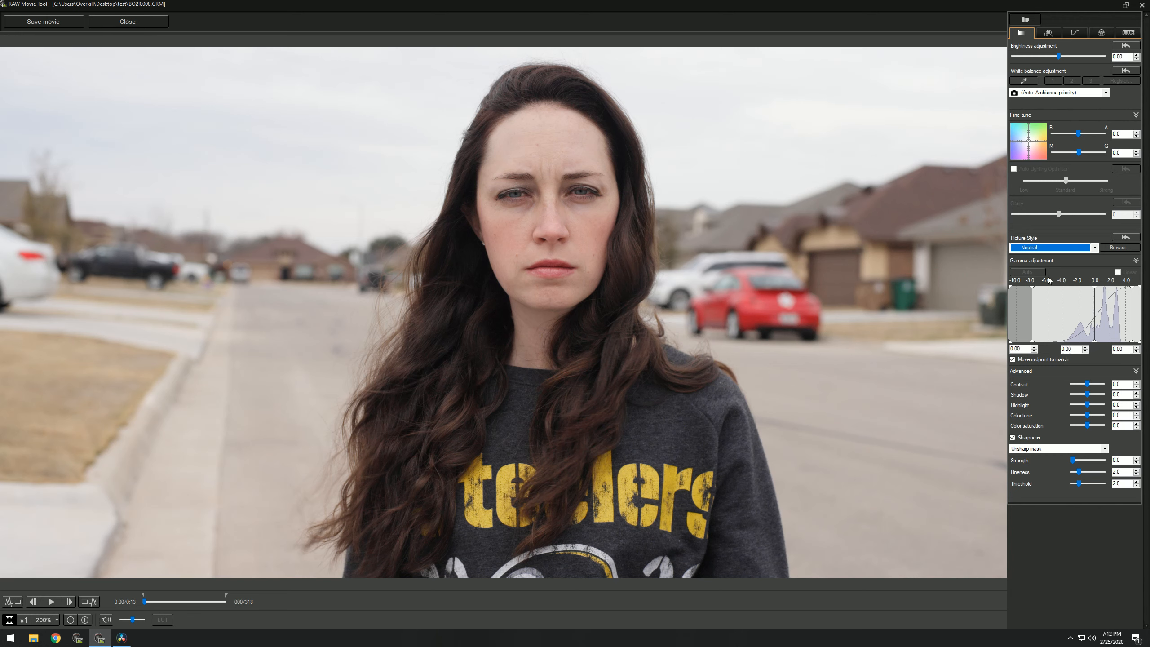
left_click(1045, 252)
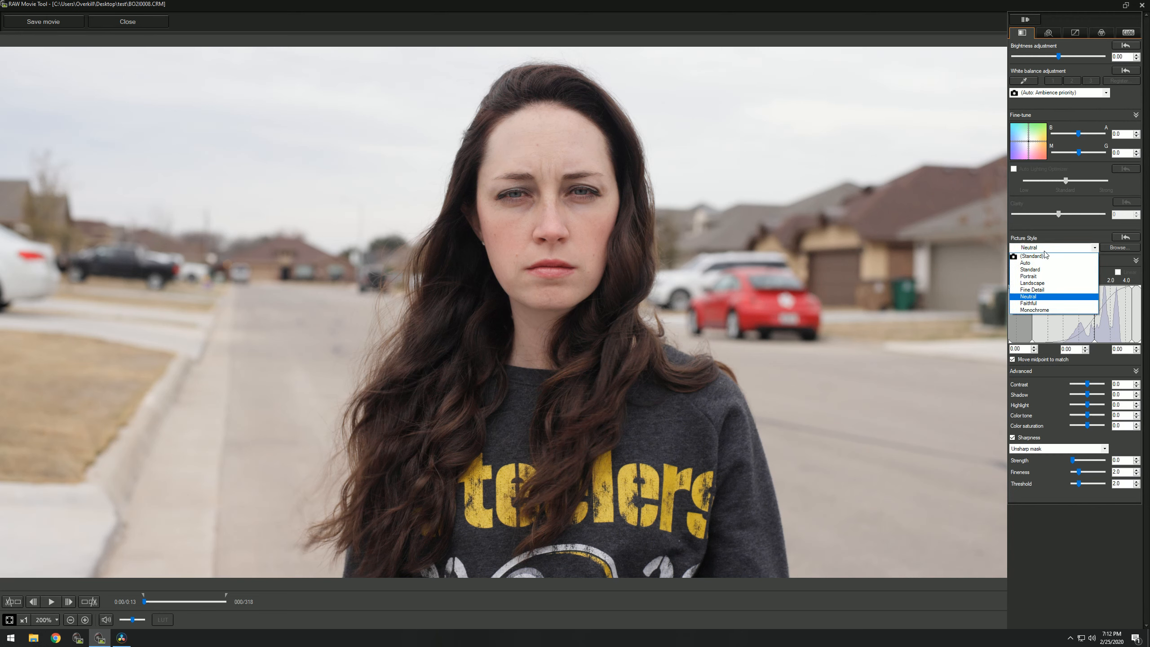
left_click(1038, 297)
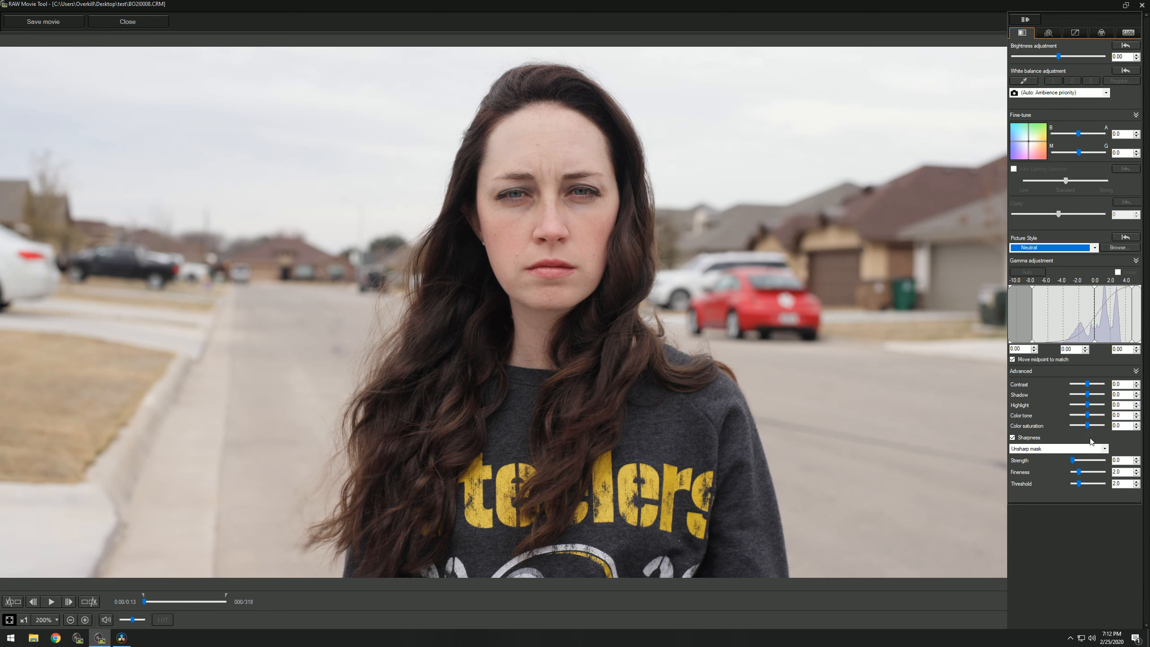
Try lowering Highlight to about -3.0 and return it to 0.0
left_click(1083, 405)
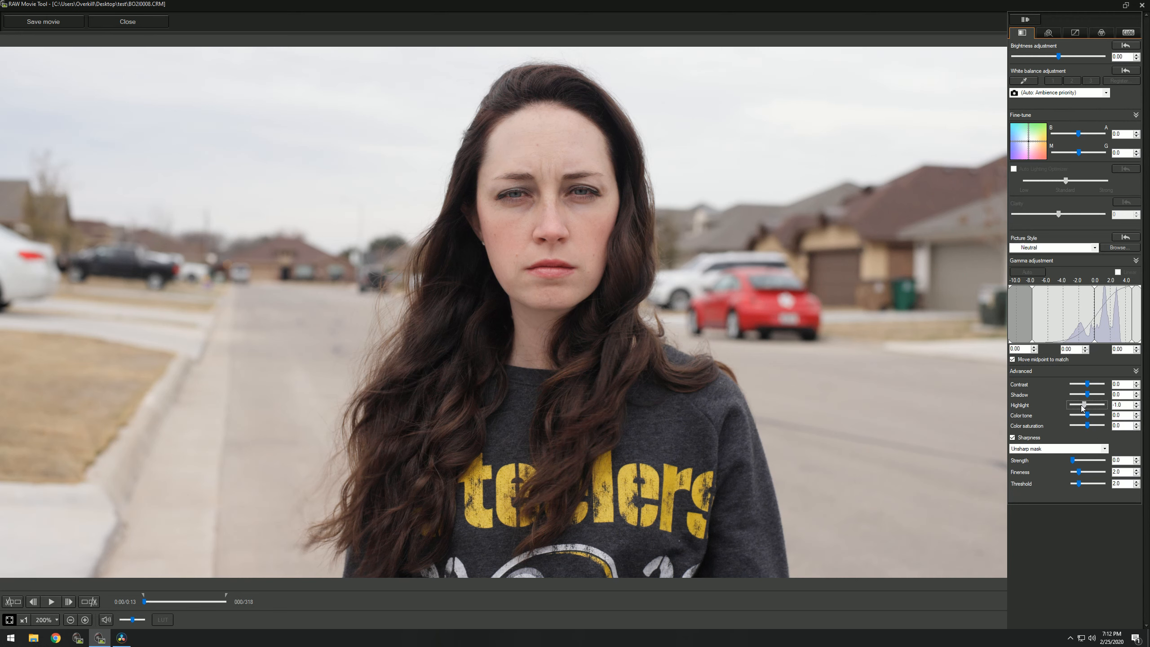
left_click_drag(1081, 405, 1078, 405)
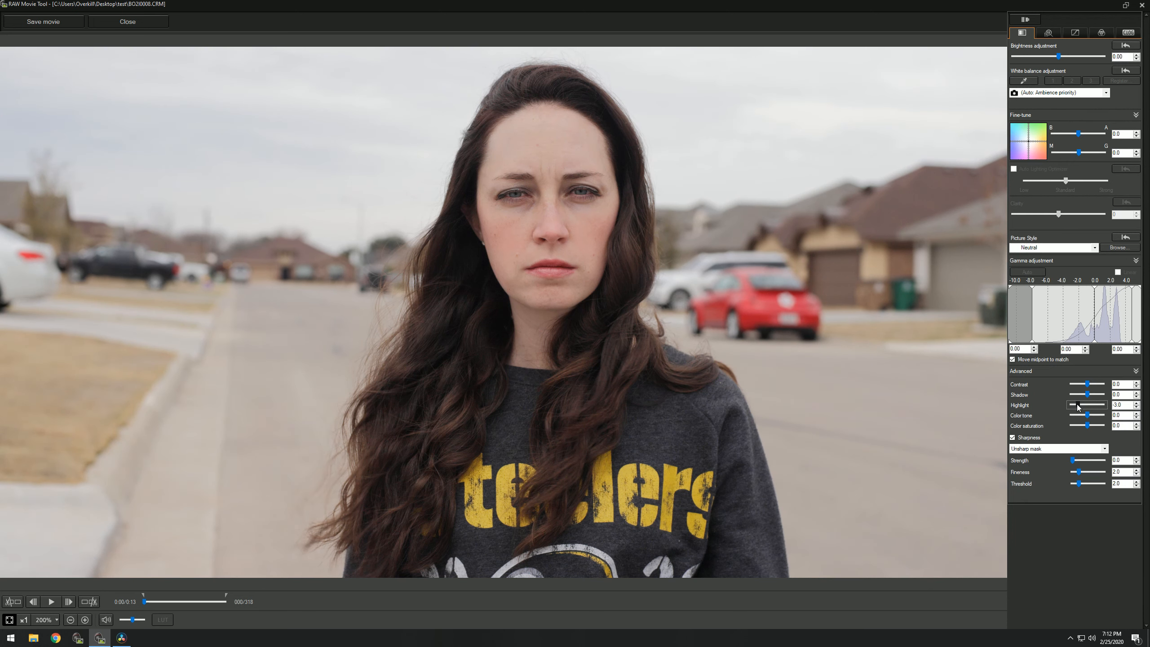
left_click_drag(1079, 406, 1088, 405)
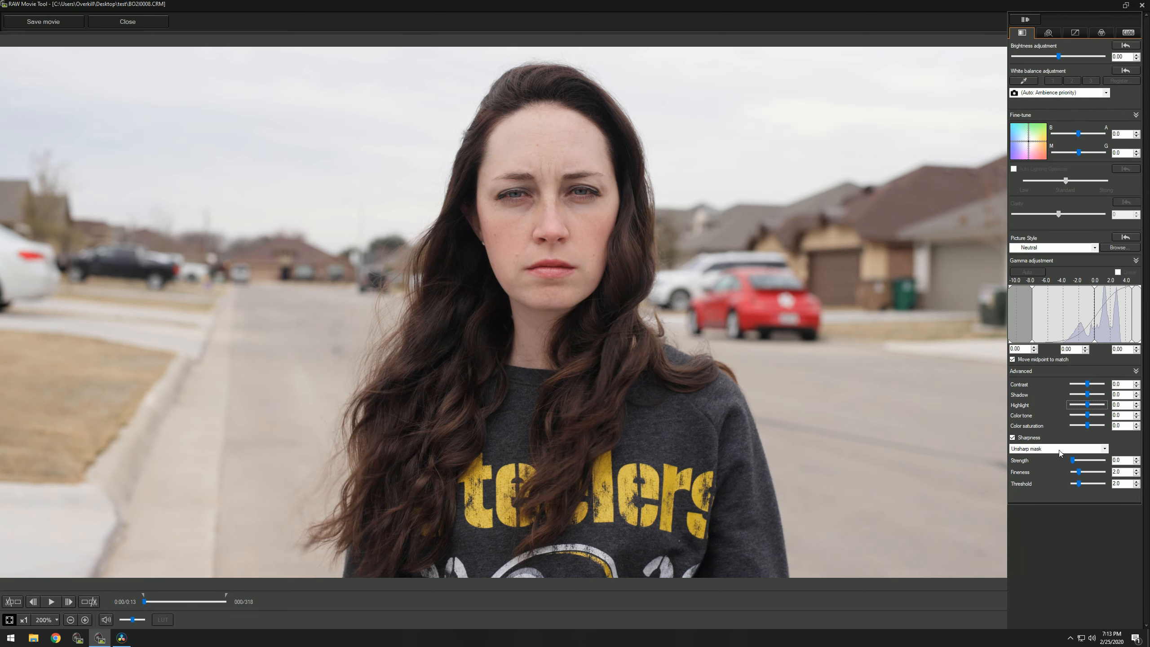
Test a higher Unsharp mask strength on the clip and turn Sharpness off
left_click(1025, 437)
left_click(1024, 437)
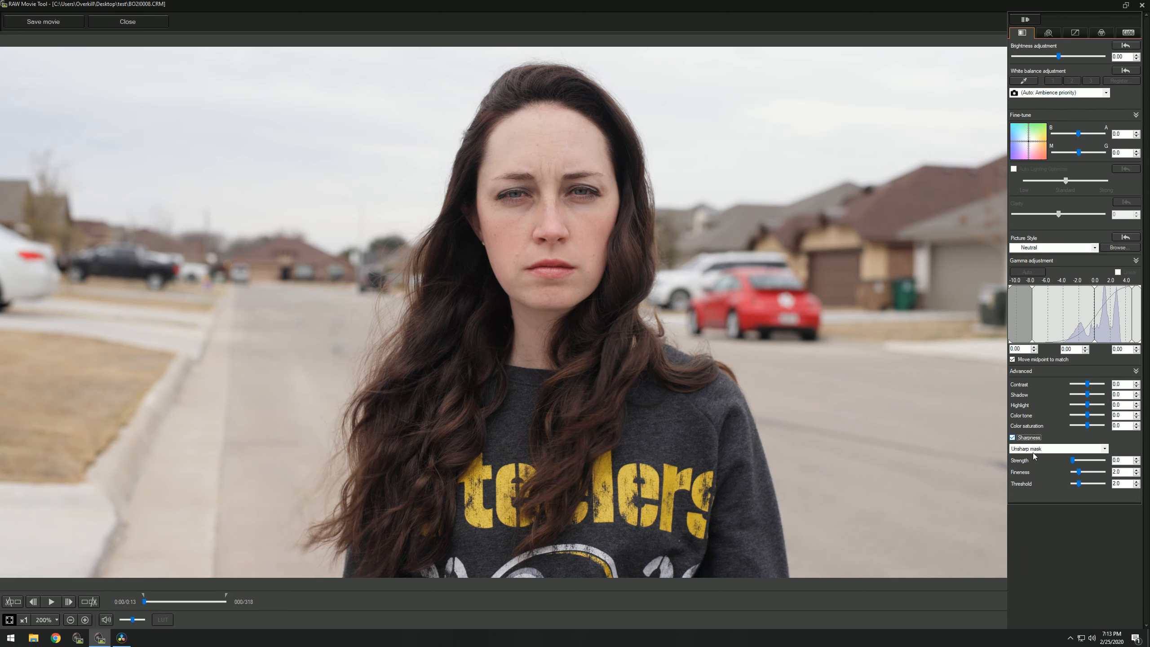
left_click(1080, 461)
key("Right")
key("Right")
key("Right")
key("Right")
key("Right")
key("Right")
key("Right")
key("Right")
left_click(1013, 438)
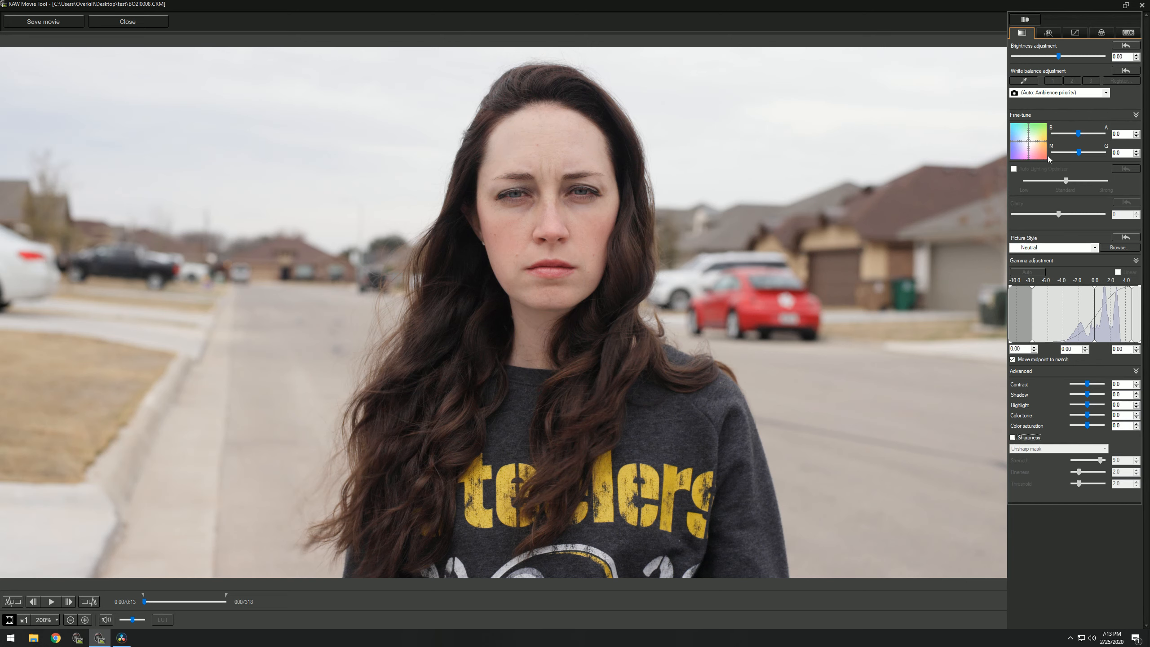
Try darkening the image with an RGB tone curve point at about X 78, Y 56, and remove the point
left_click(1049, 33)
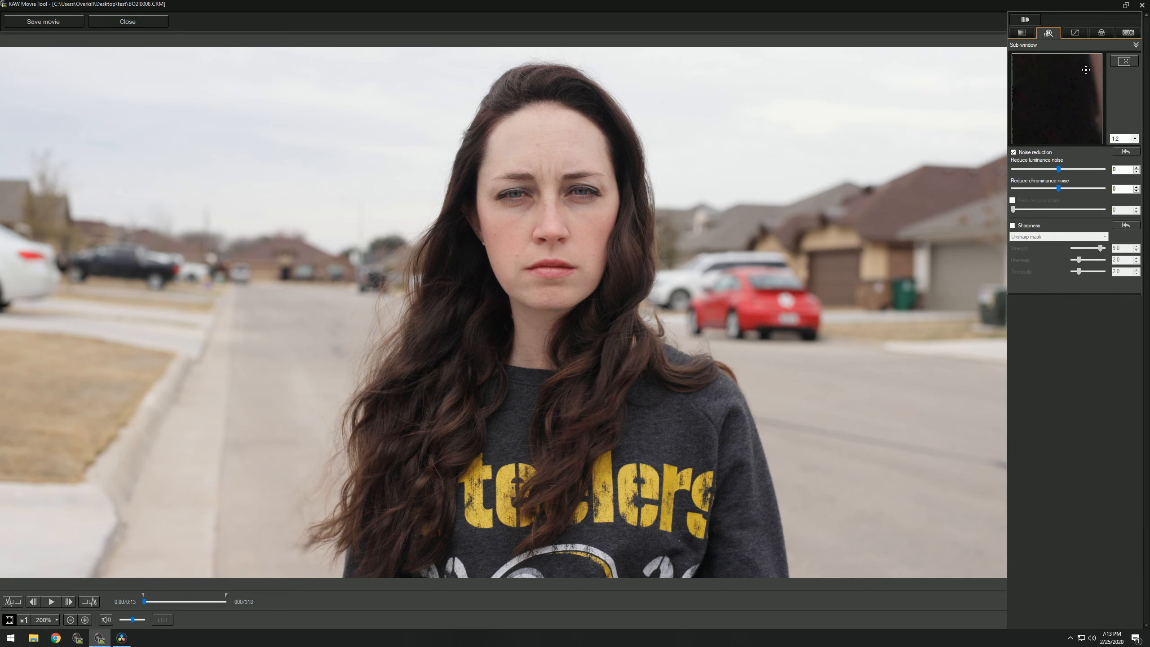
left_click(1079, 33)
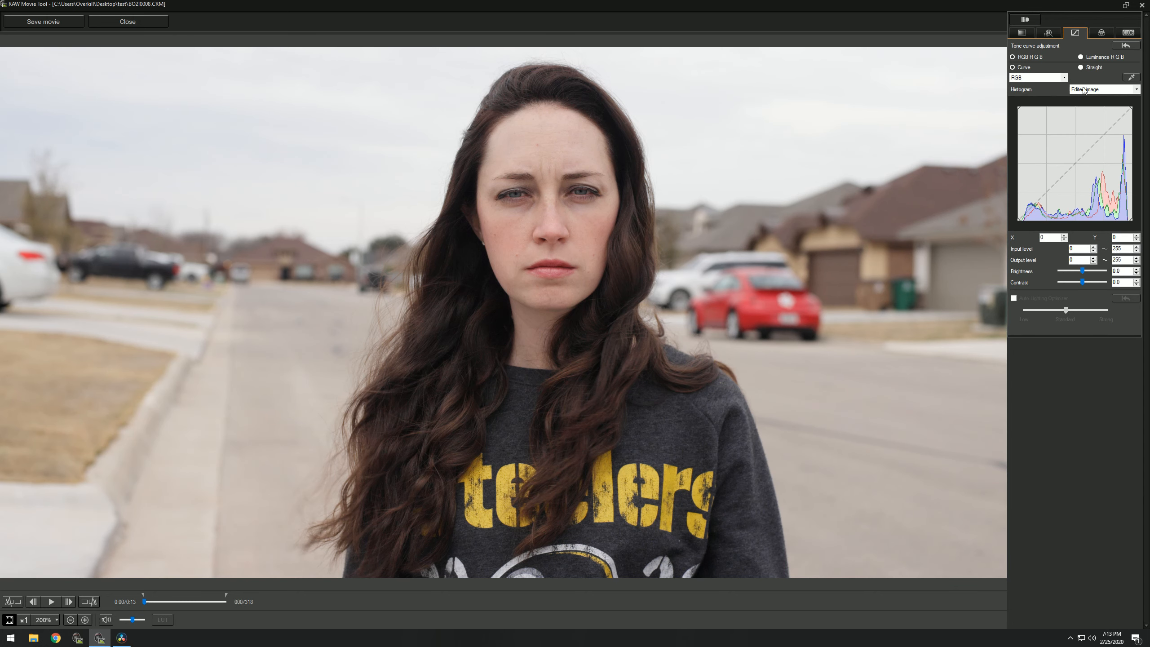
left_click(1079, 161)
left_click_drag(1077, 162, 1057, 195)
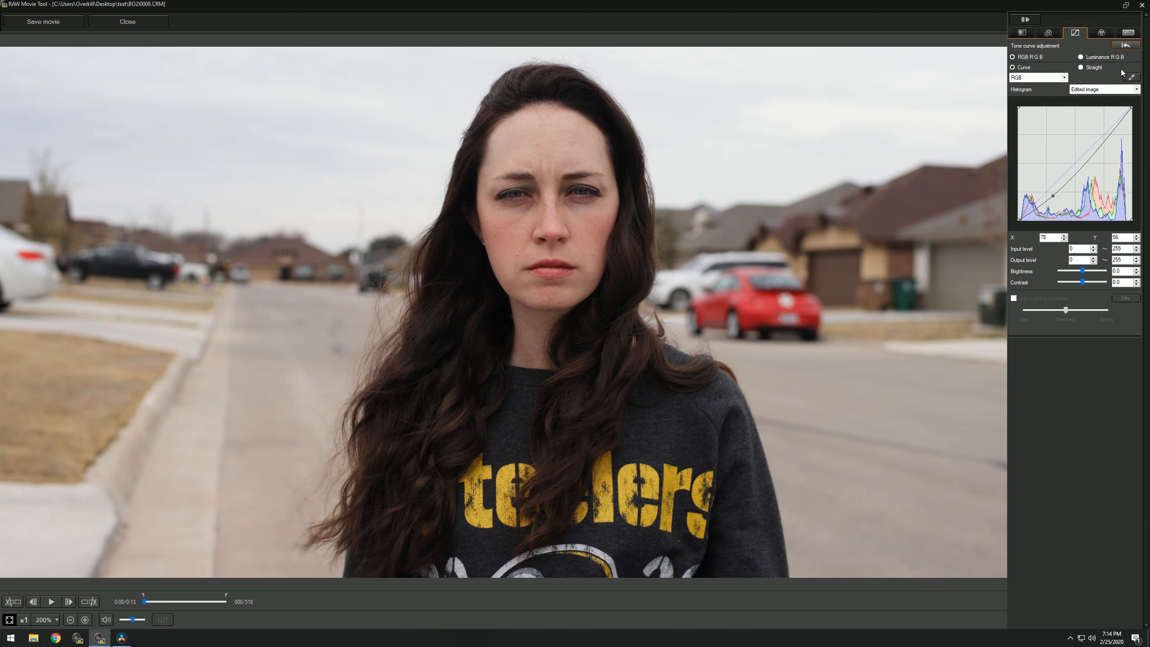
key("Delete")
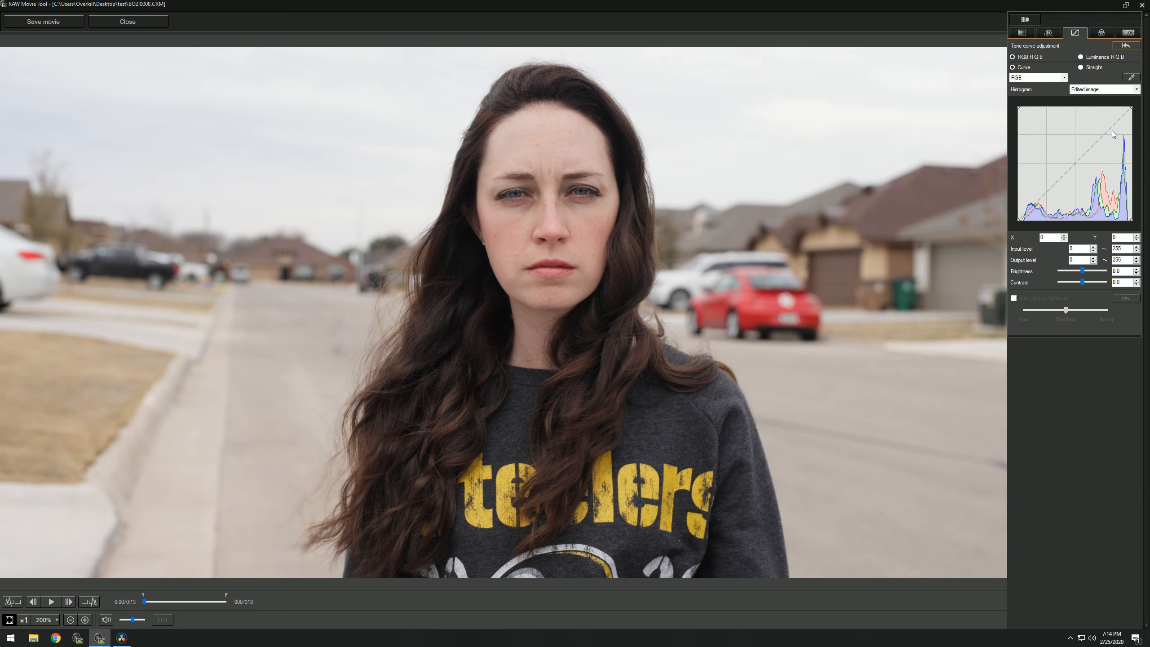
Try setting up the movie export with TIFF 16bit as the output type, and cancel before exporting
left_click(1100, 36)
left_click(1022, 33)
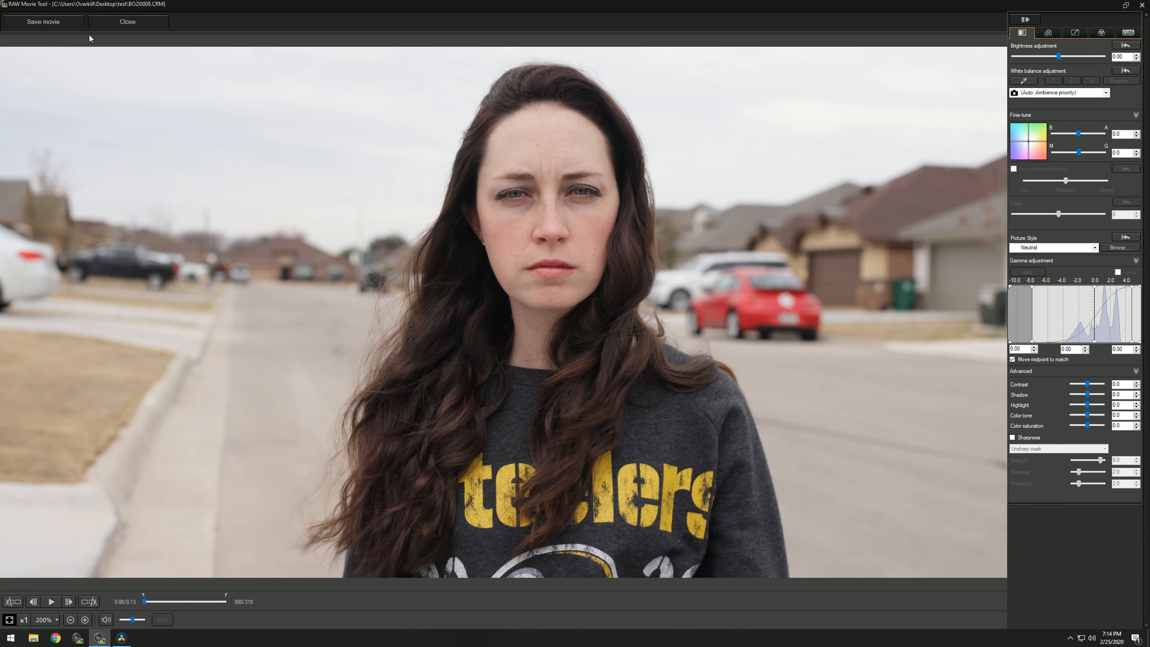
left_click(64, 21)
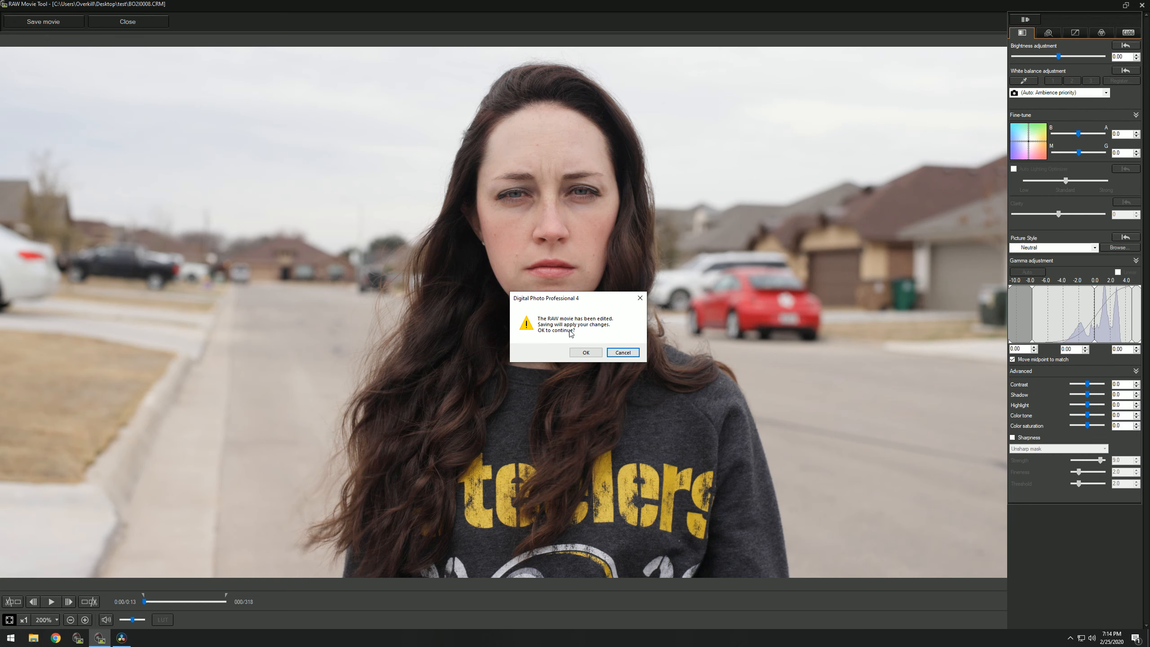
left_click(596, 355)
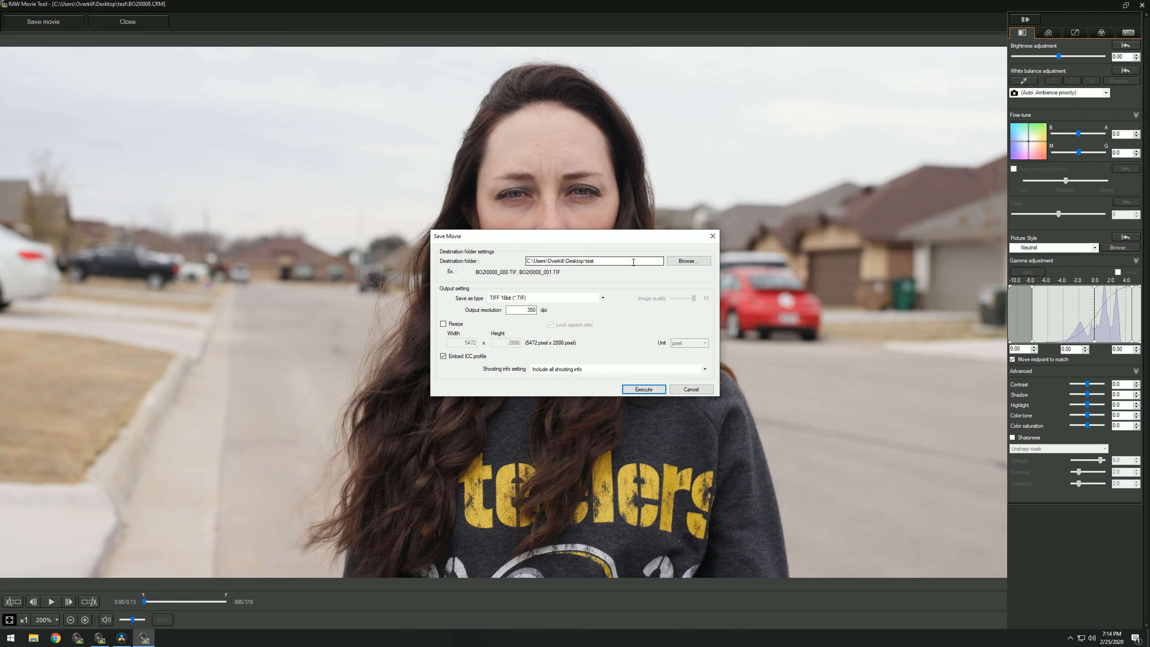
left_click(595, 298)
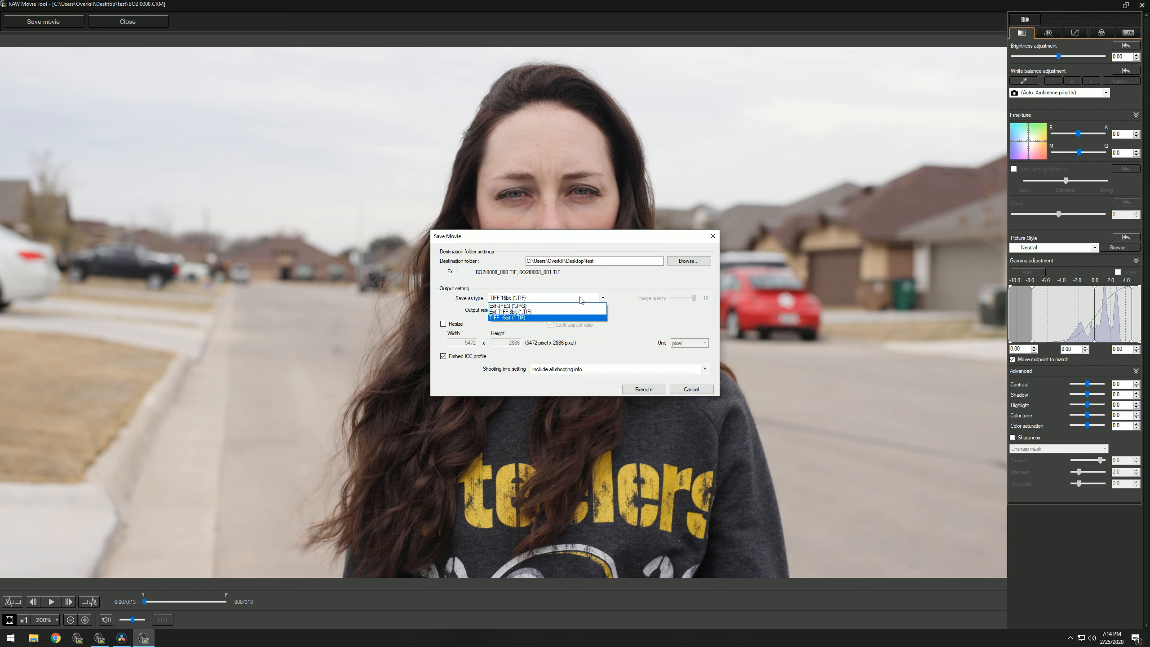
left_click(566, 319)
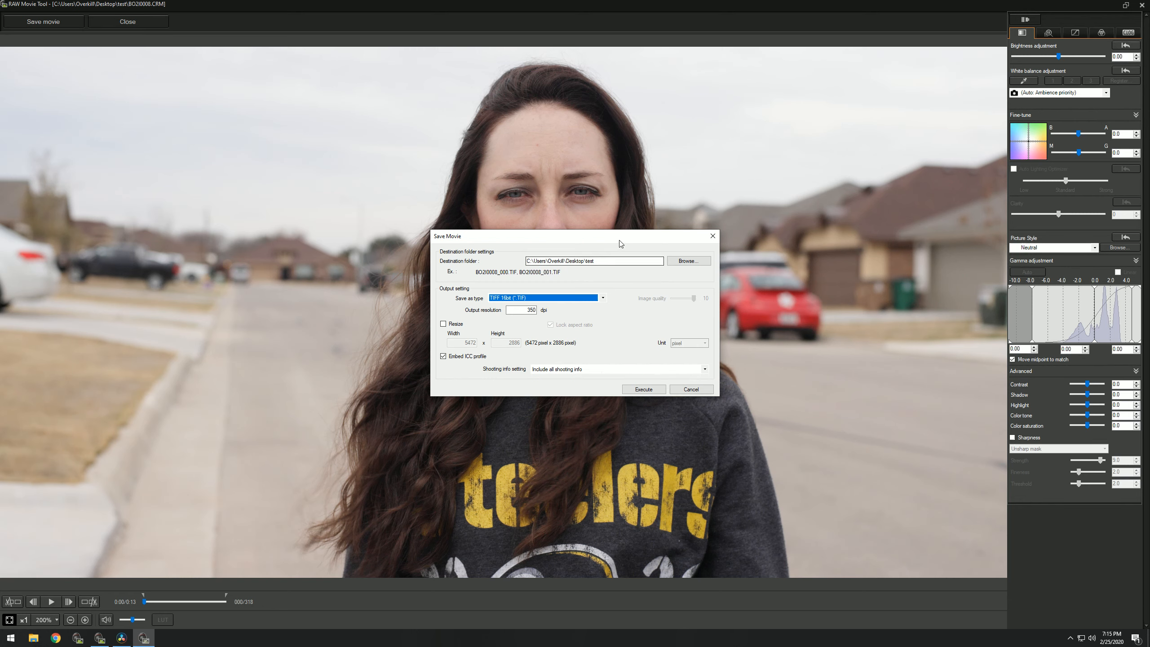
left_click_drag(620, 243, 855, 321)
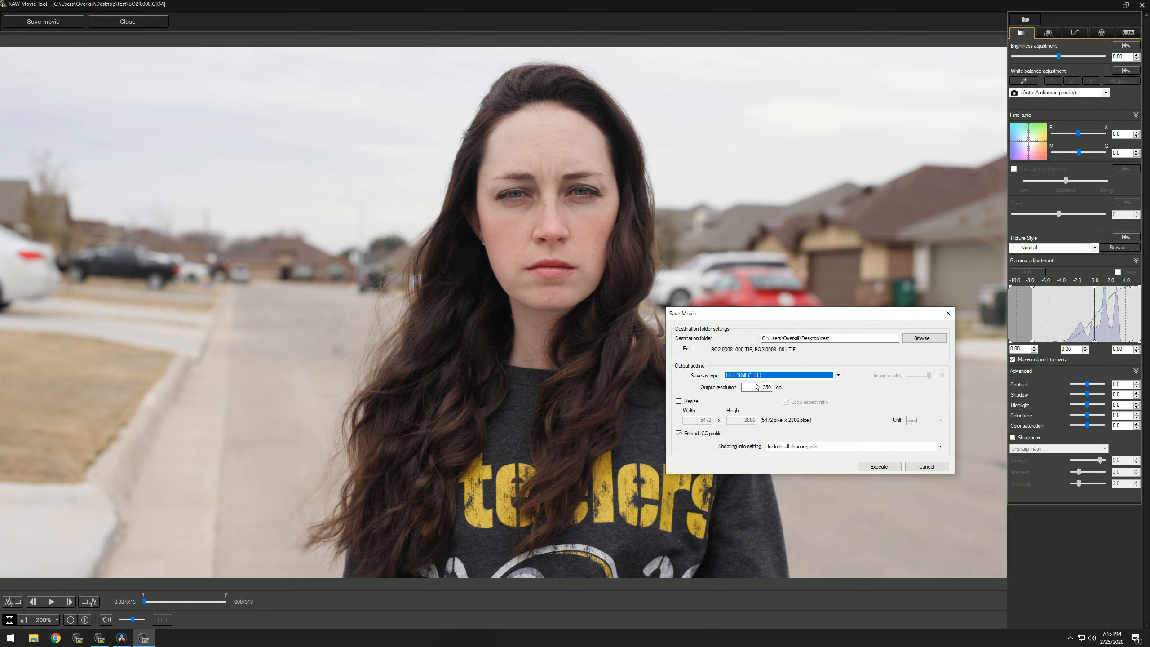
left_click(936, 469)
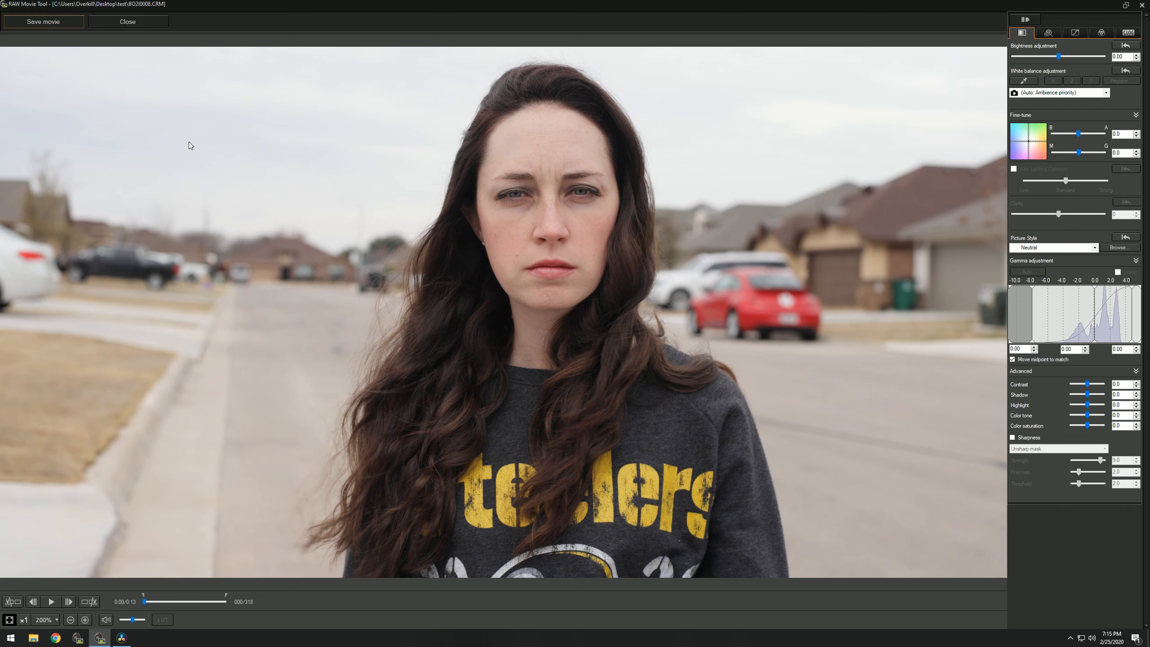
Close the RAW Movie Tool without applying the edits, and revert BO2I0008.CRM to its shot settings
left_click(121, 22)
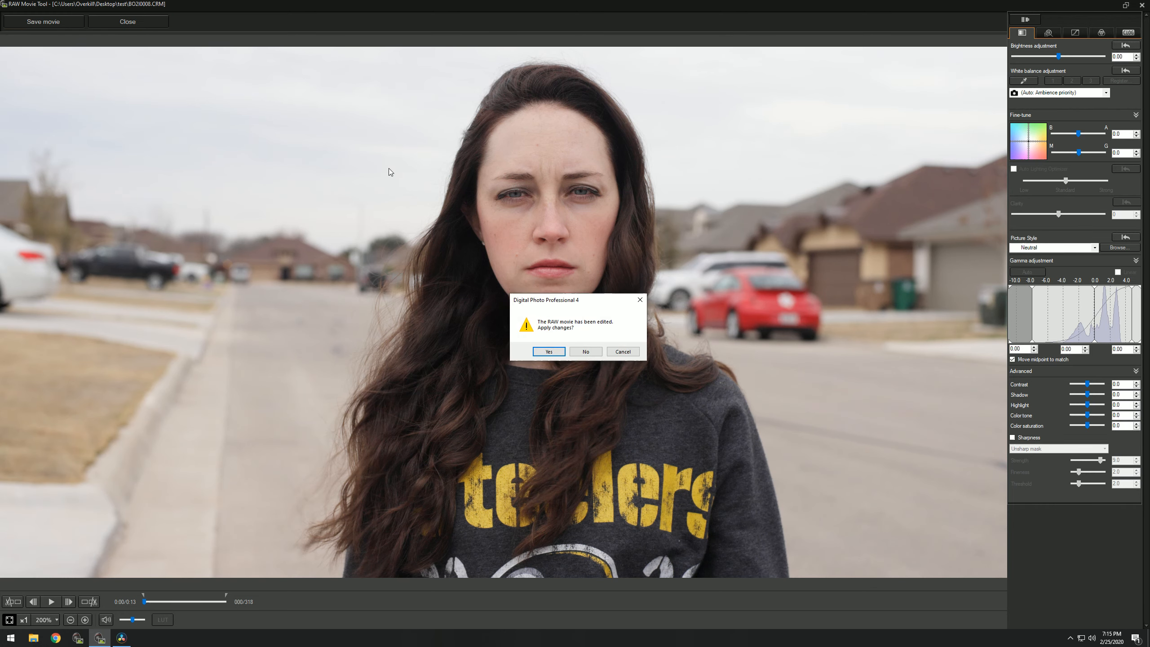
left_click(585, 353)
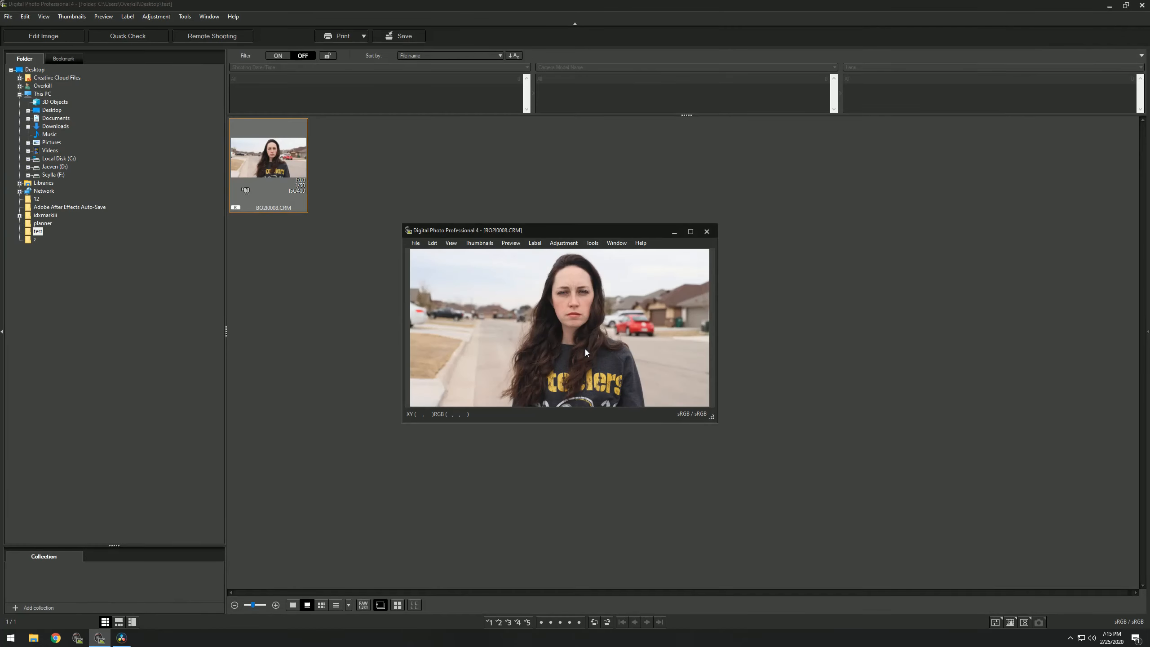
left_click(432, 244)
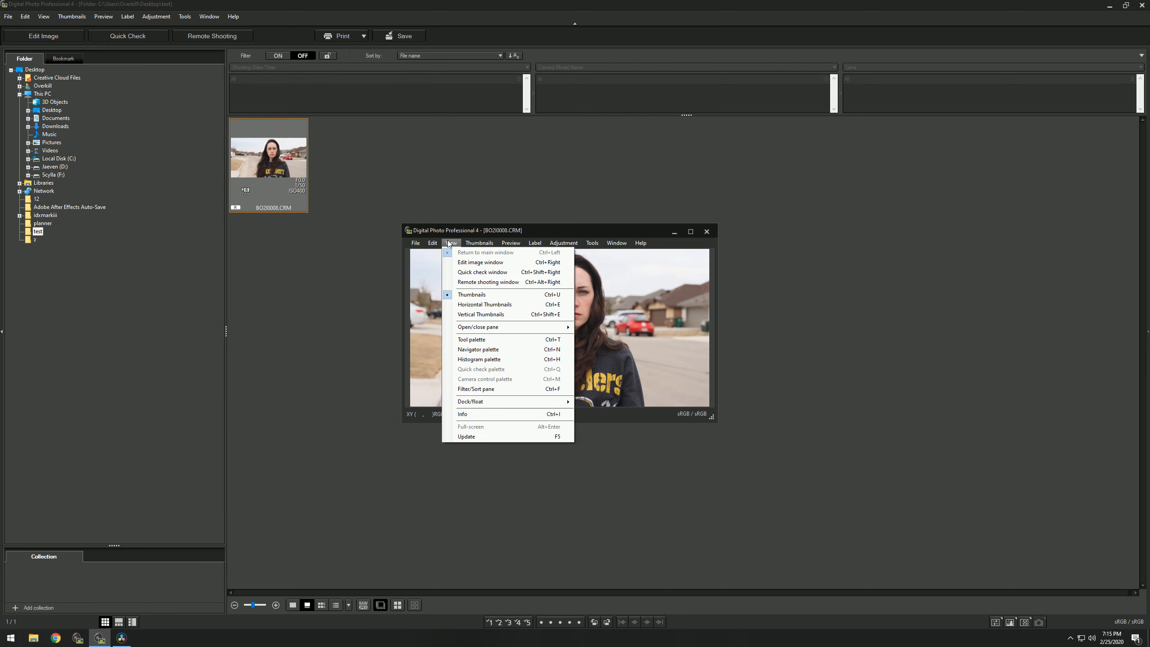
left_click(564, 243)
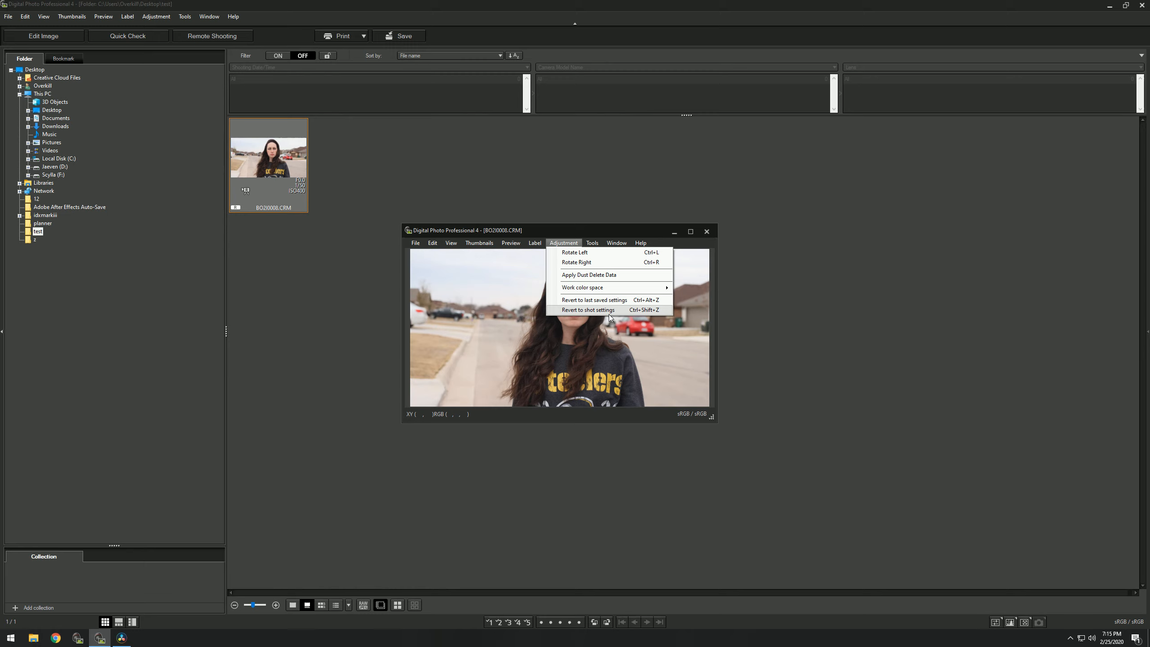
left_click(609, 310)
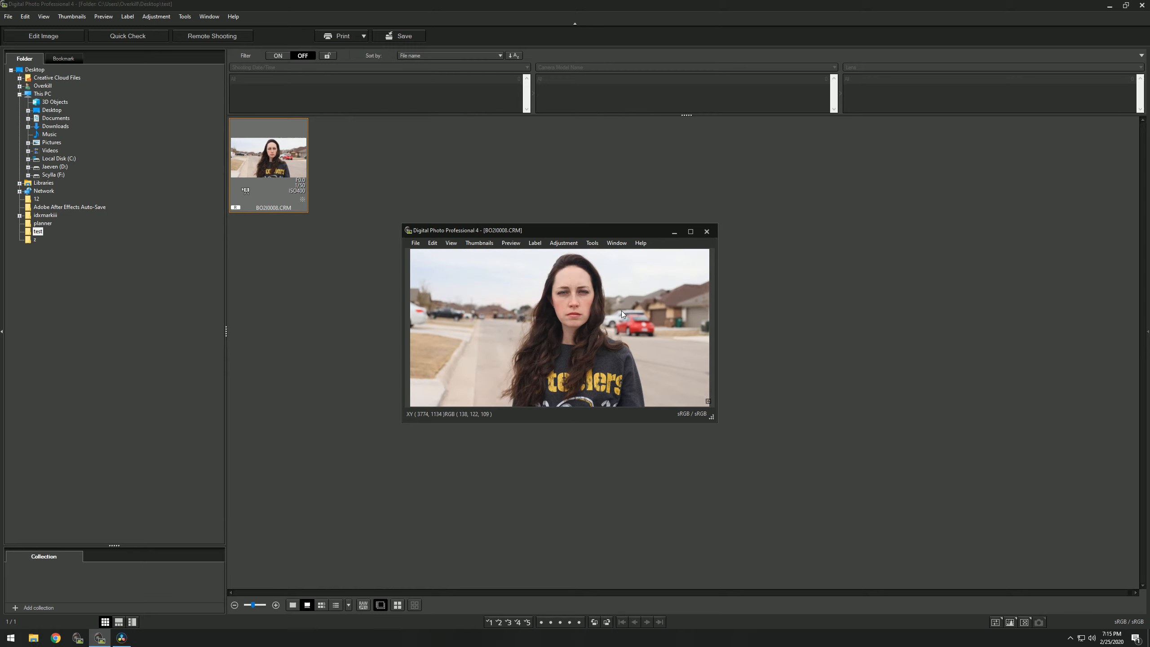
Reopen the reverted clip in the RAW Movie Tool and bring up its Canon Log settings
left_click(598, 244)
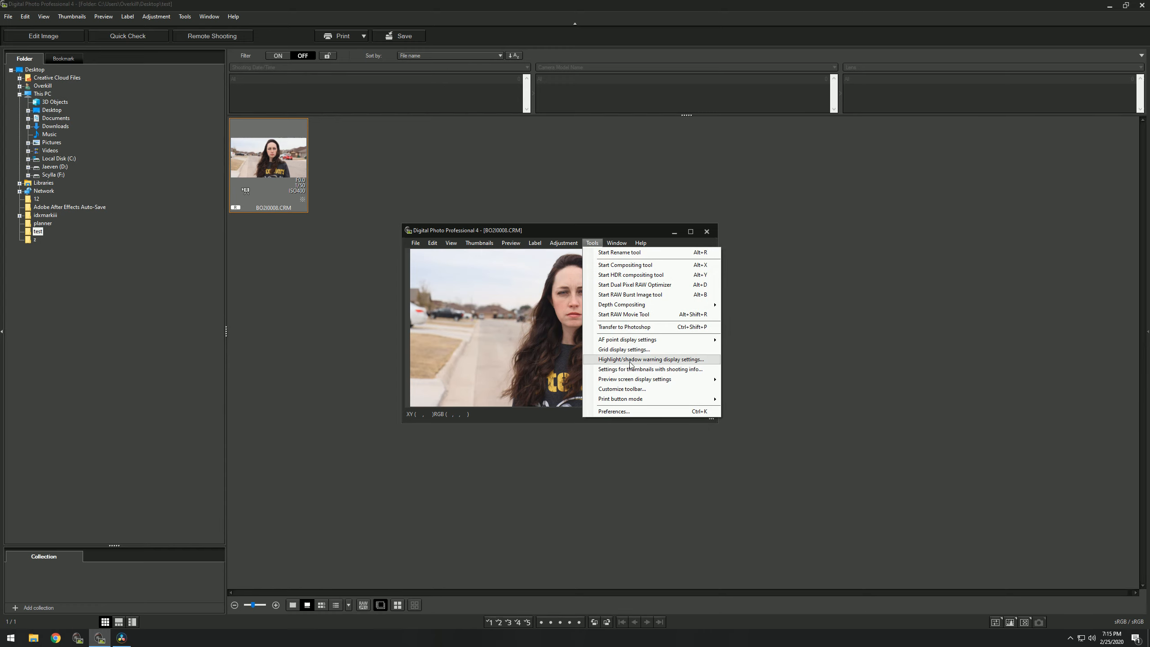
left_click(618, 316)
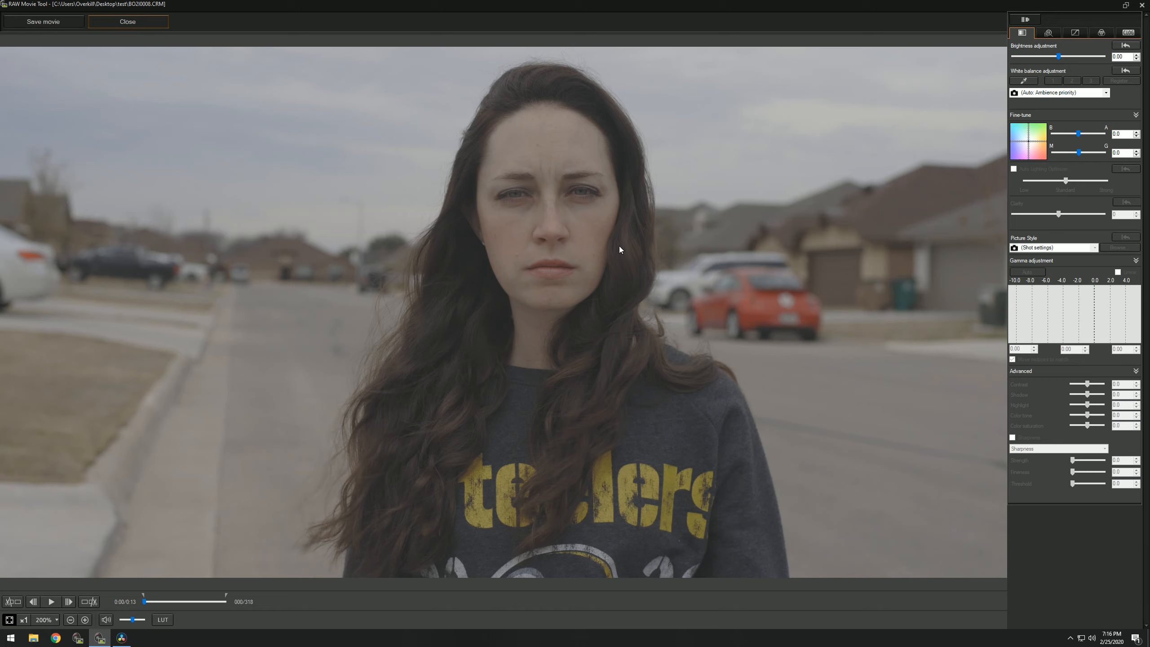
left_click(1052, 38)
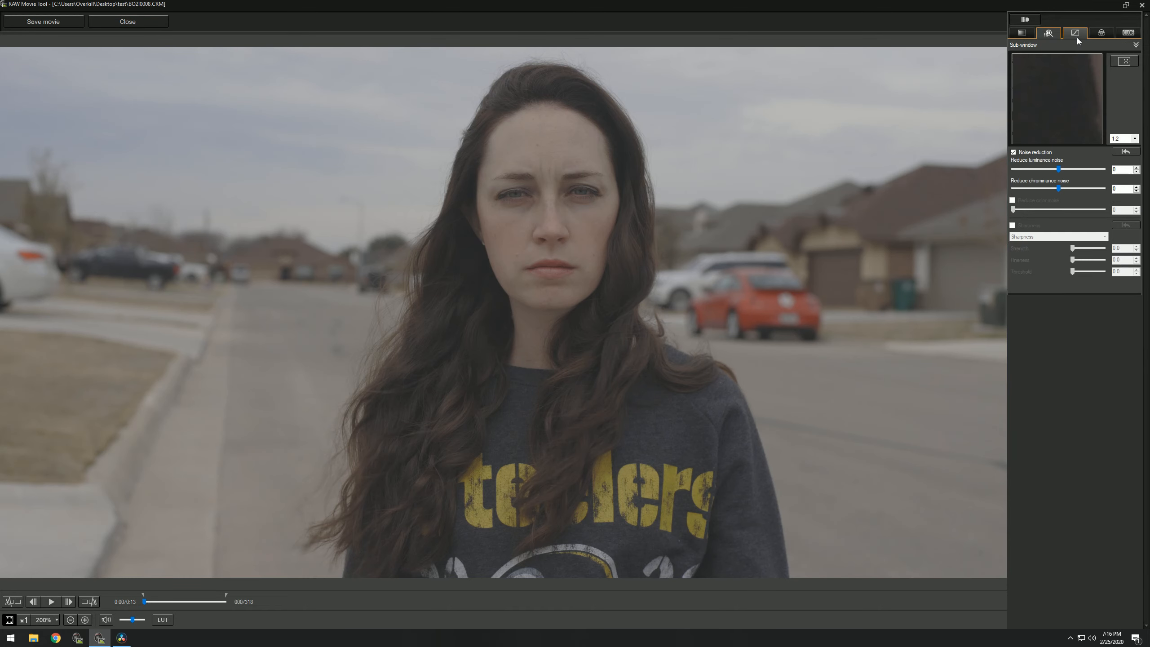
left_click(1077, 38)
left_click(1108, 36)
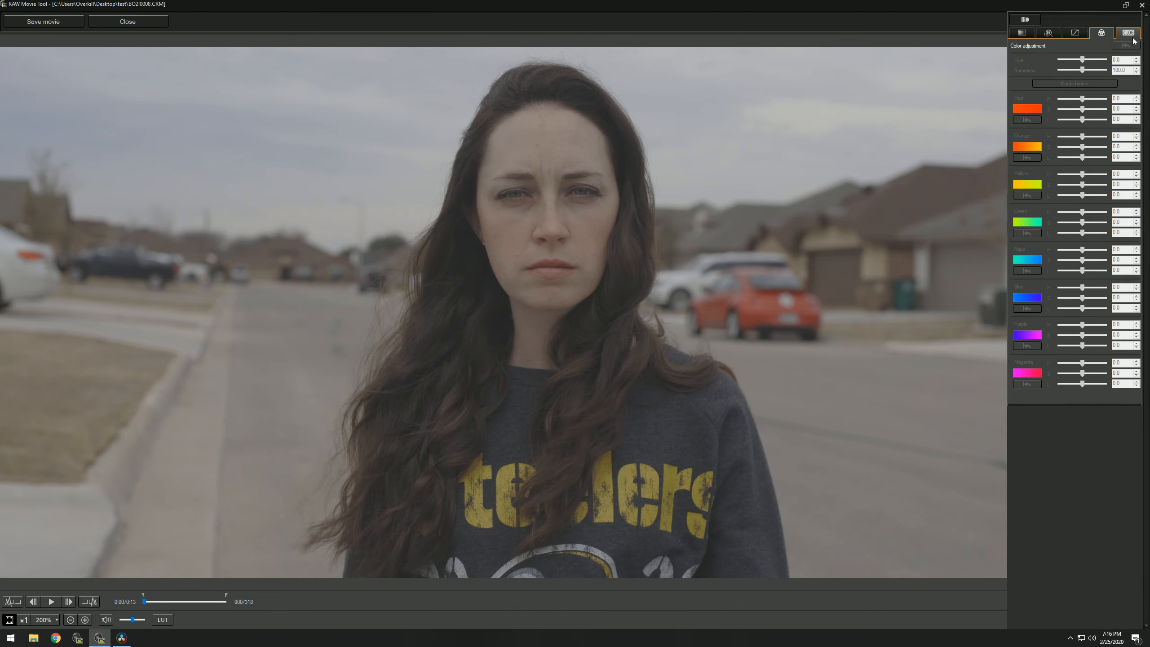
left_click(1128, 33)
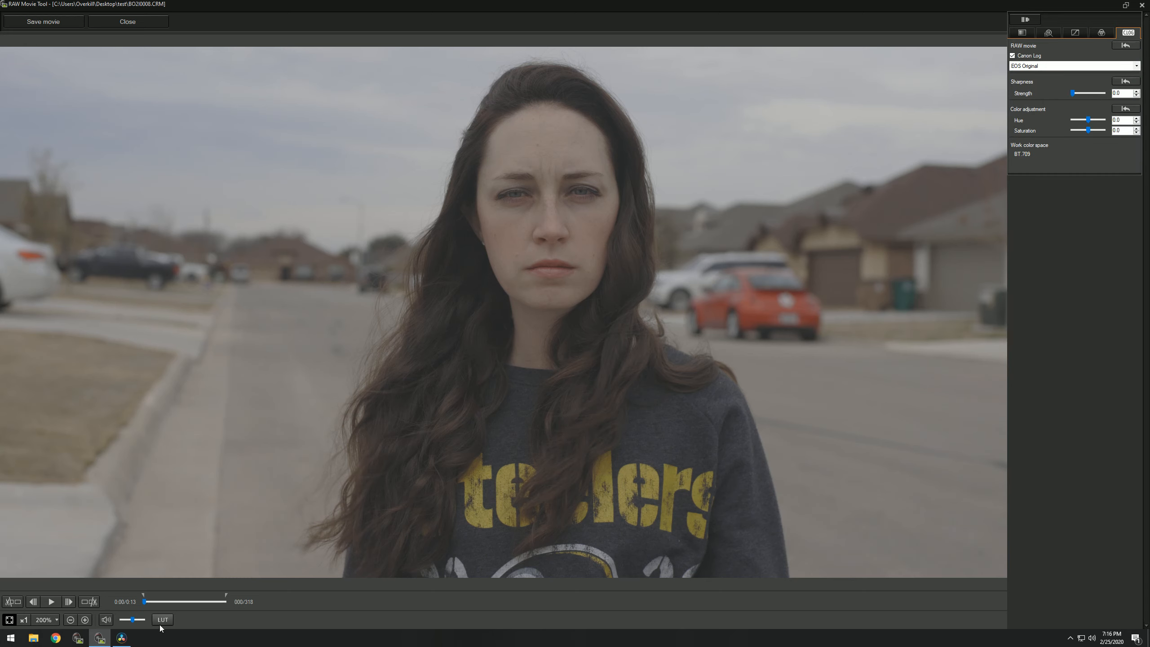
Export the Canon Log clip as a TIFF 16bit image sequence at 350 dpi into the Desktop test folder
left_click(43, 21)
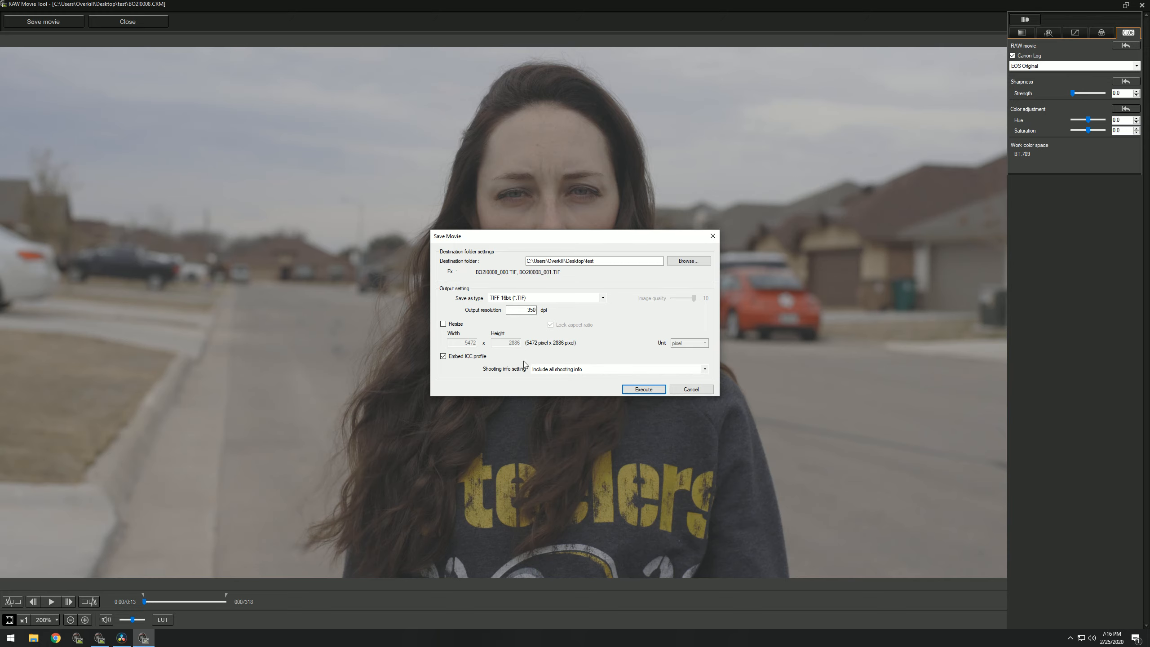
left_click(635, 390)
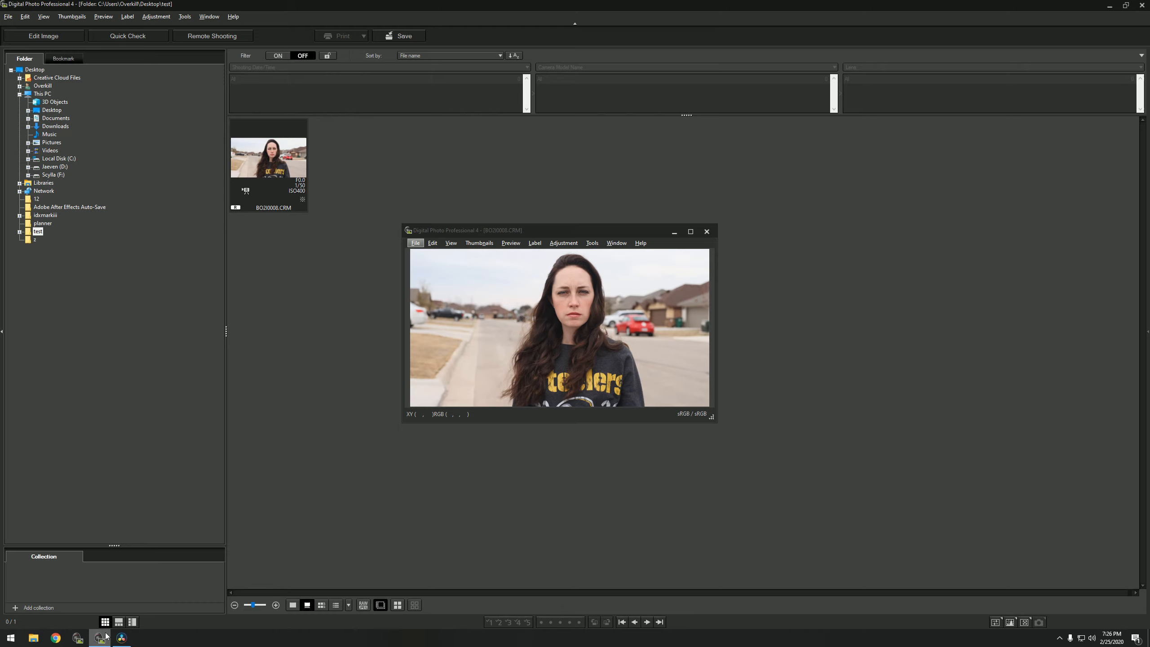
Switch to DaVinci Resolve and add the TIFF sequence and WAV file from the BO2I0008 folder to the media pool
left_click(122, 638)
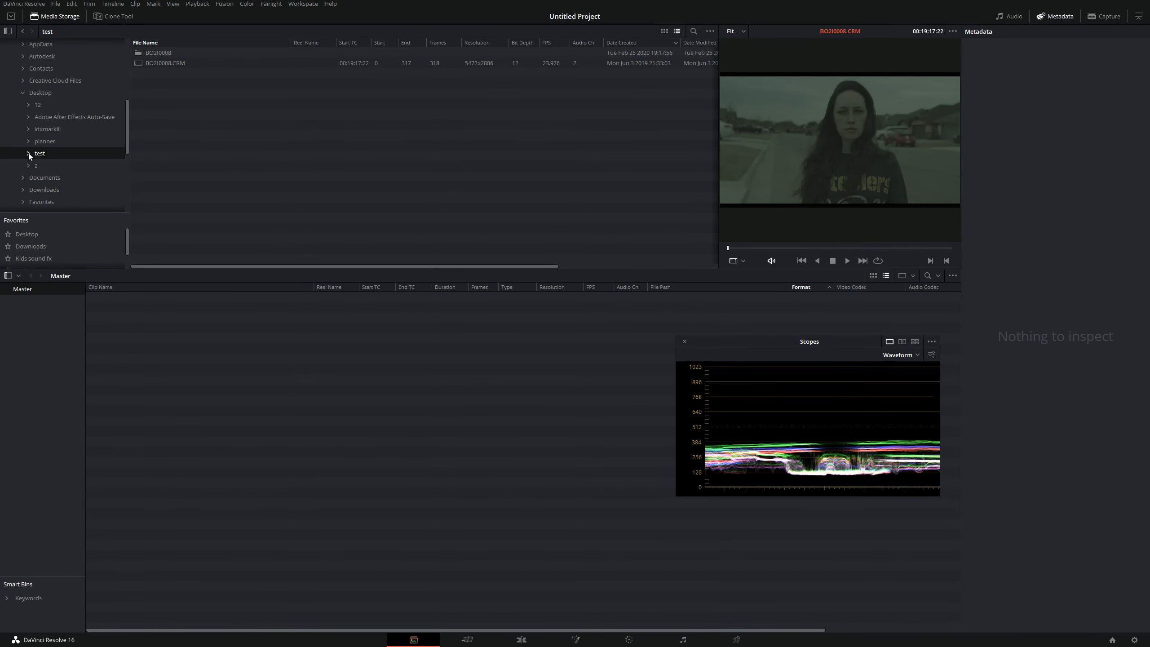
double_click(165, 54)
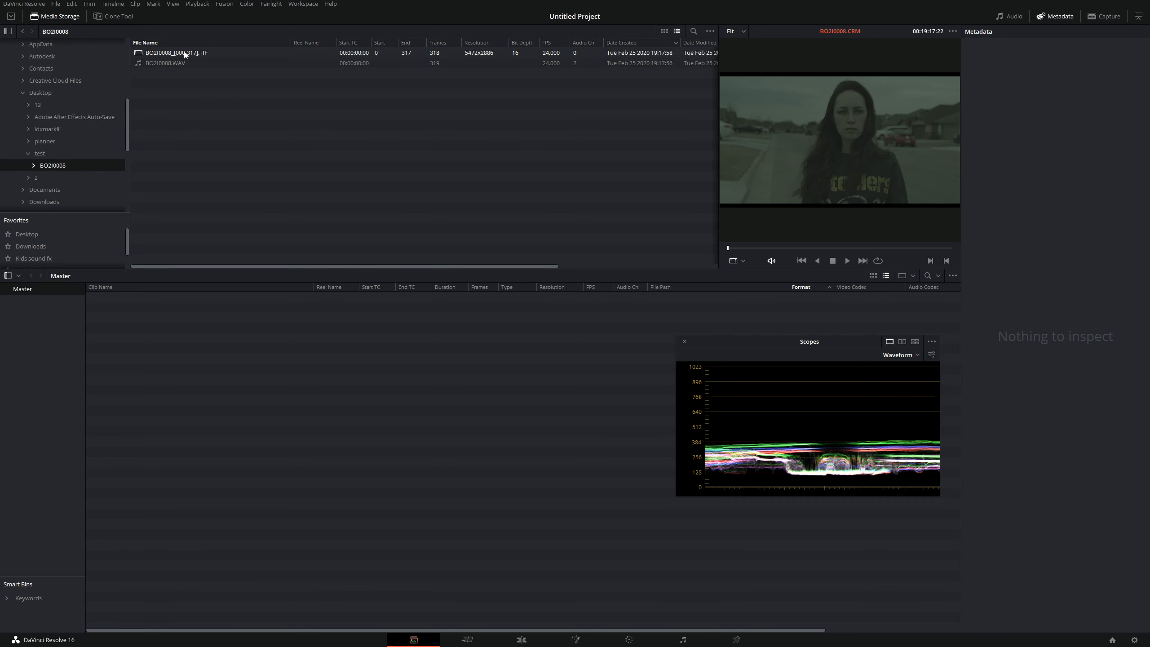
left_click(183, 51)
right_click(184, 52)
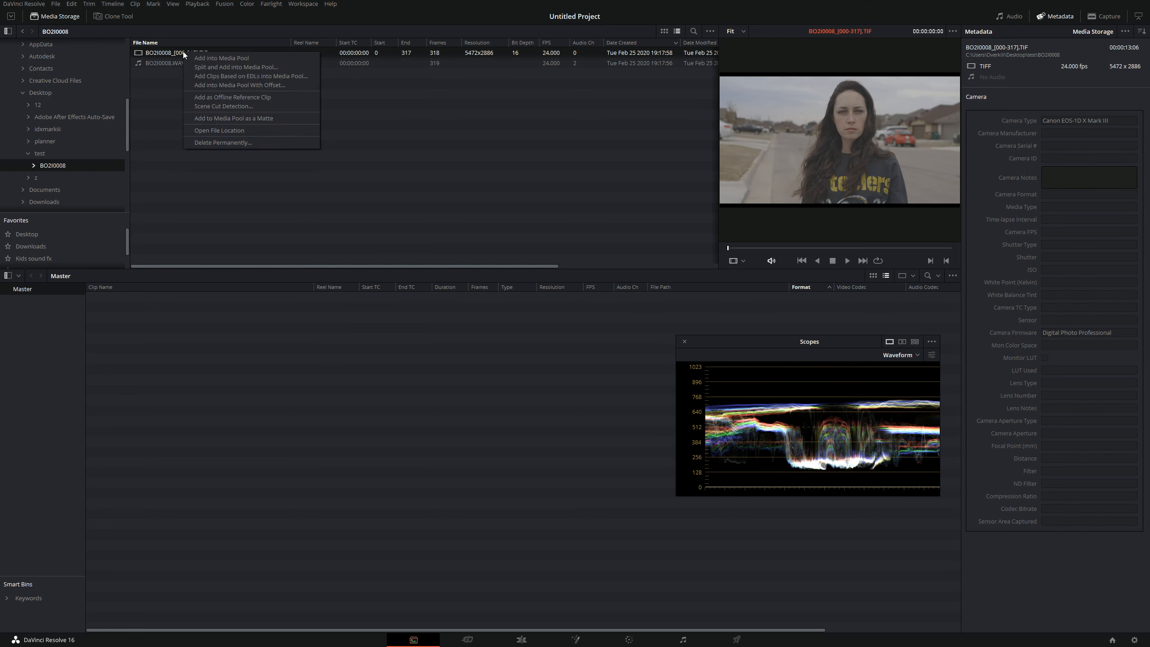
left_click(178, 53)
mouse_move(178, 53)
left_mouse_down()
mouse_move(168, 64)
mouse_move(166, 48)
mouse_move(179, 62)
left_mouse_up()
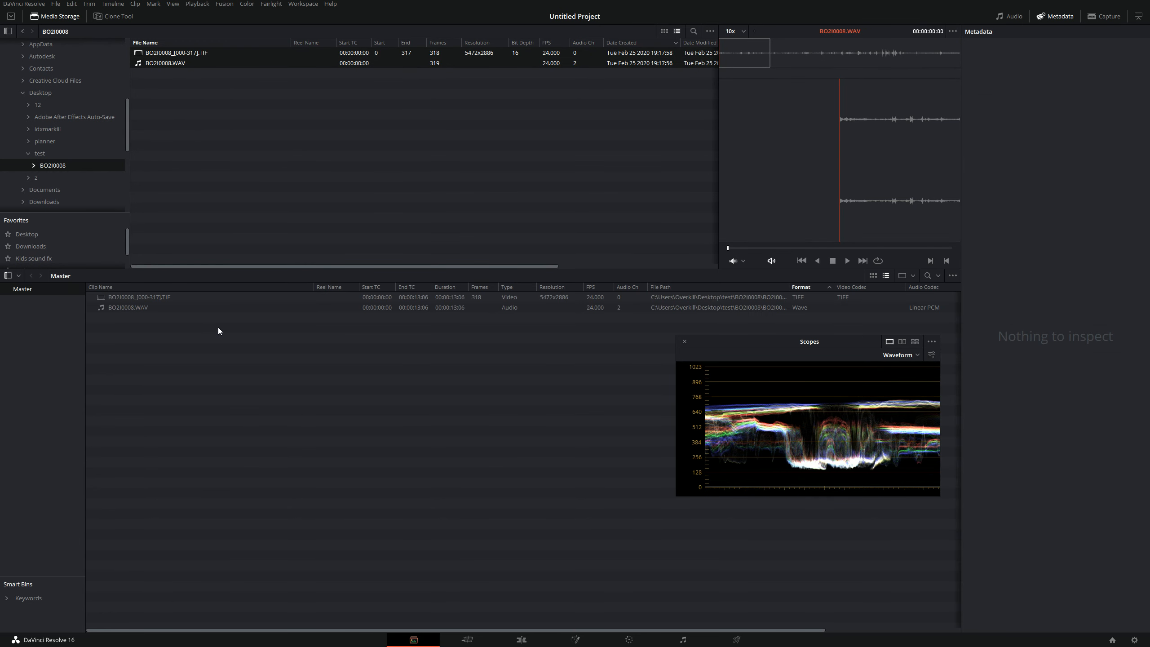
Check the video frame rate in the TIFF sequence's clip attributes, and leave them without changes
right_click(159, 297)
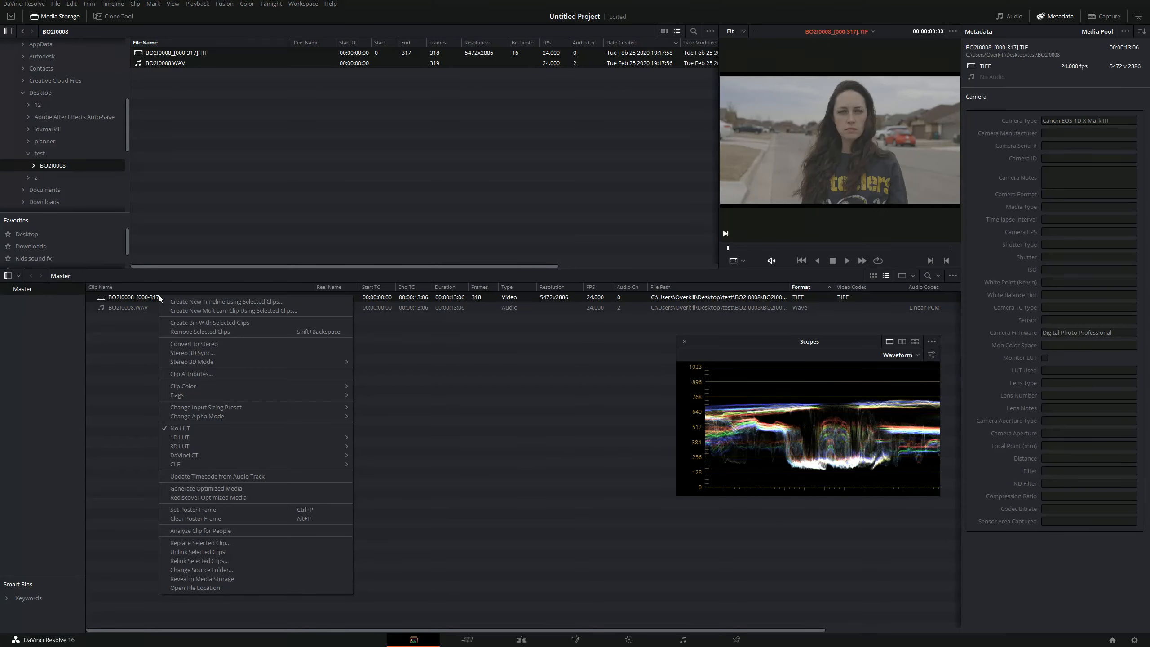
left_click(221, 375)
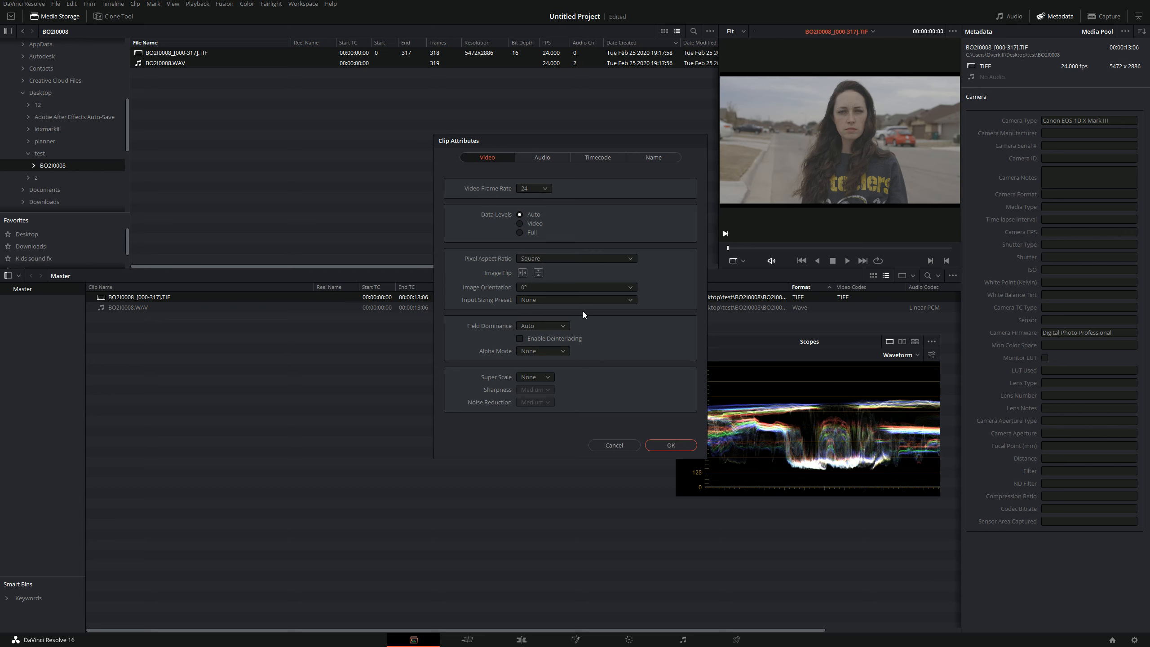
left_click(622, 446)
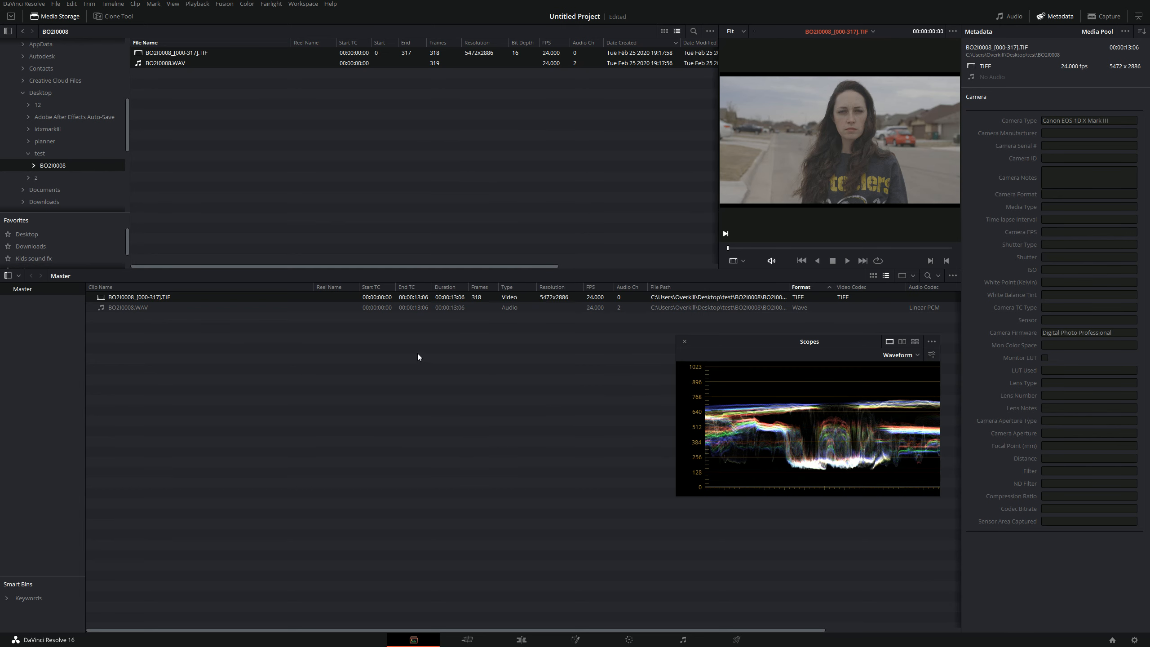
Place the TIFF sequence and BO2I0008.WAV at the start of a new timeline, and link the two clips
left_click(522, 639)
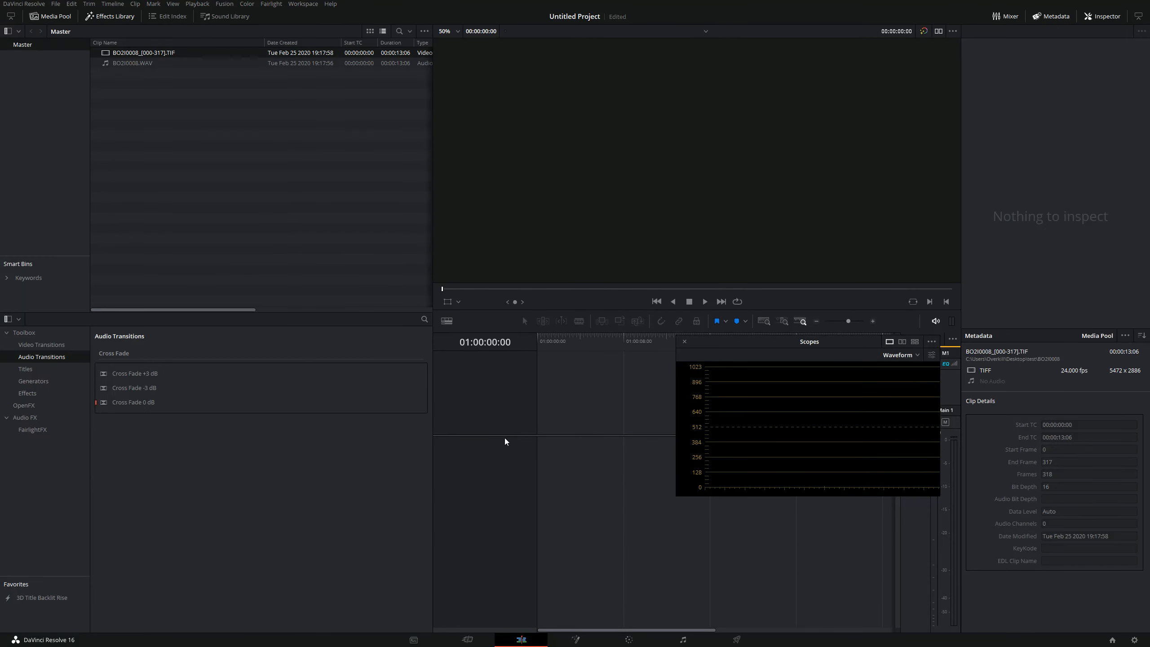
left_click_drag(137, 55, 561, 460)
key("ctrl+equal")
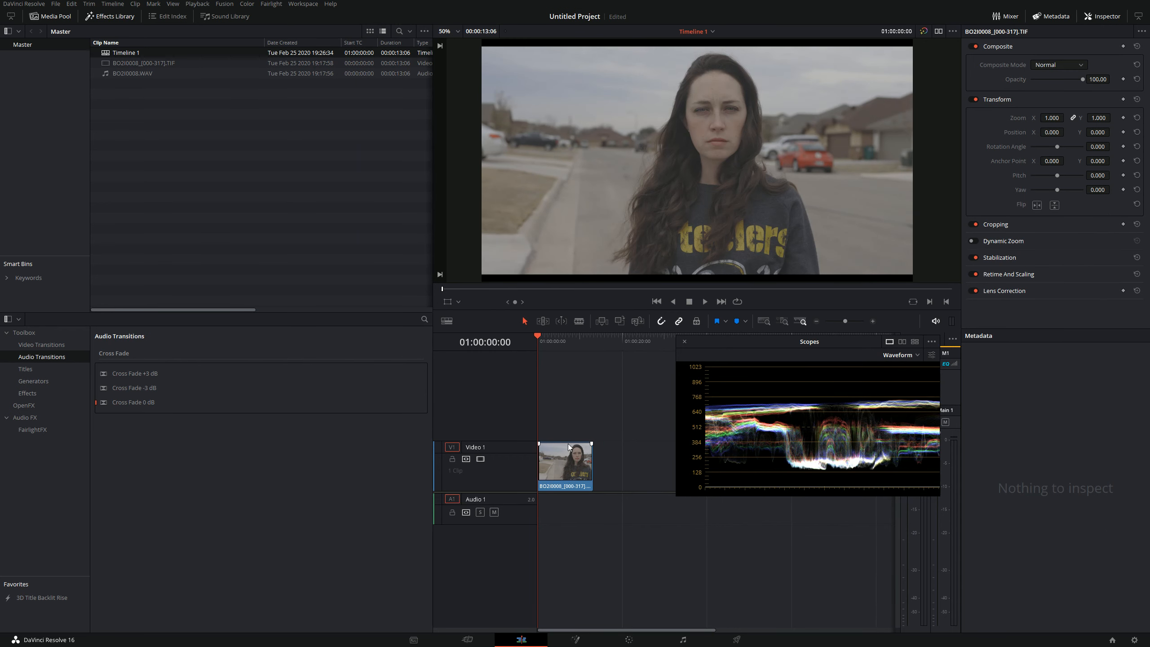
left_click_drag(141, 74, 544, 514)
key("ctrl+a")
key("ctrl+alt+l")
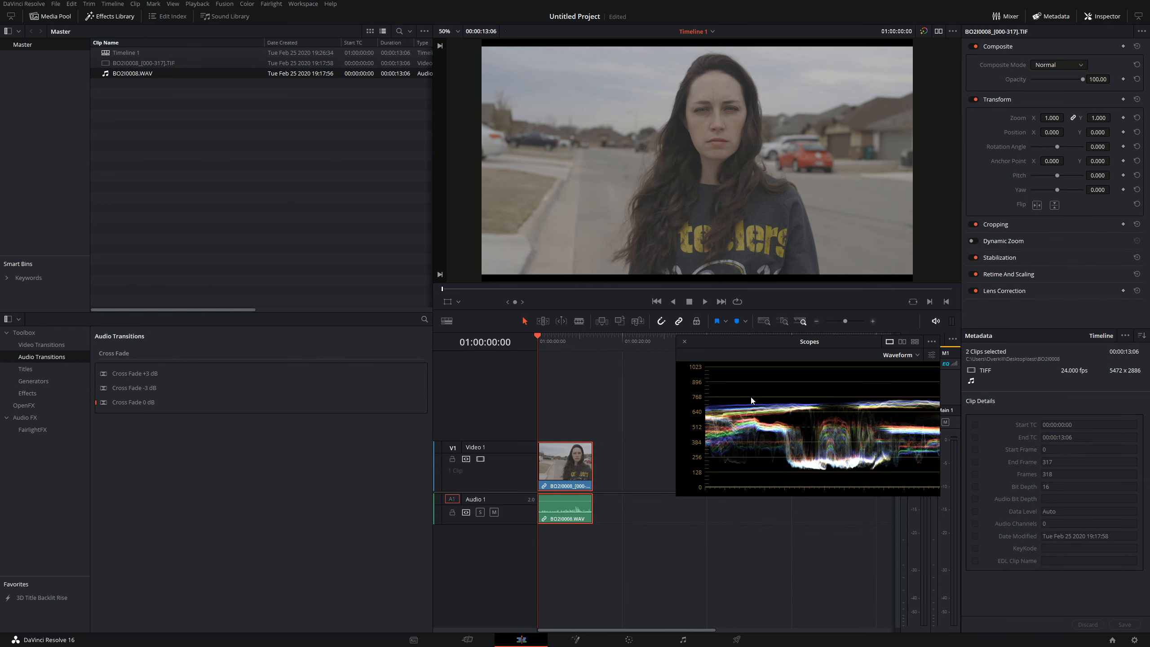
Bring the clip up for color grading with the Waveform scope moved clear of the effects library, and play the clip
left_click_drag(745, 355, 717, 446)
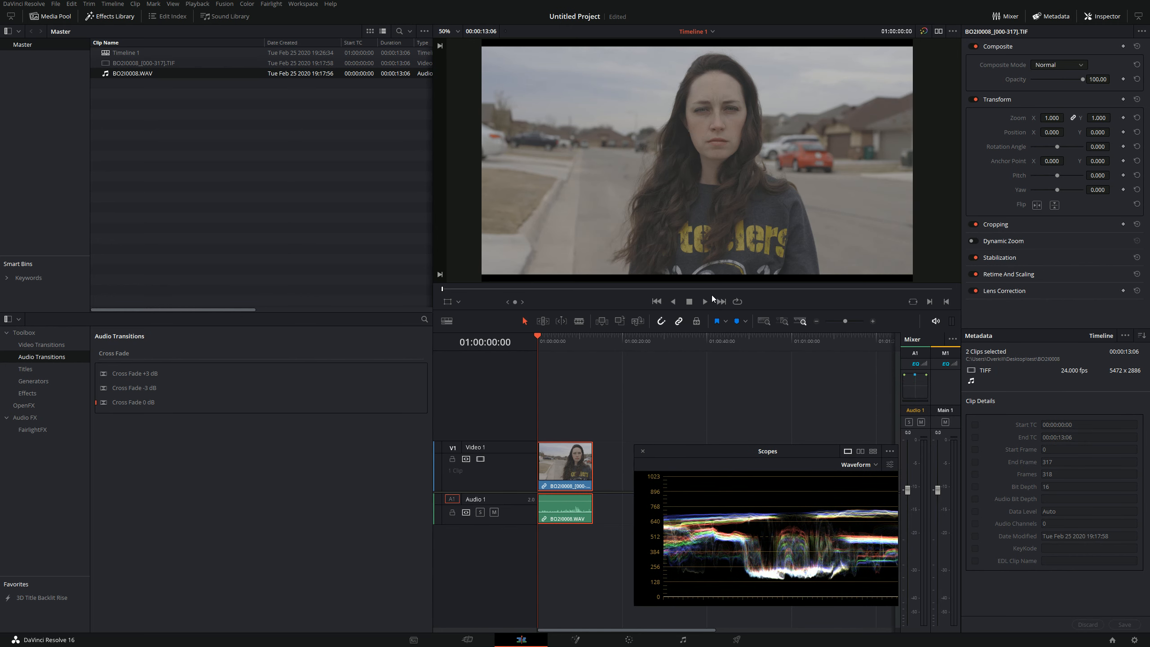
left_click(629, 639)
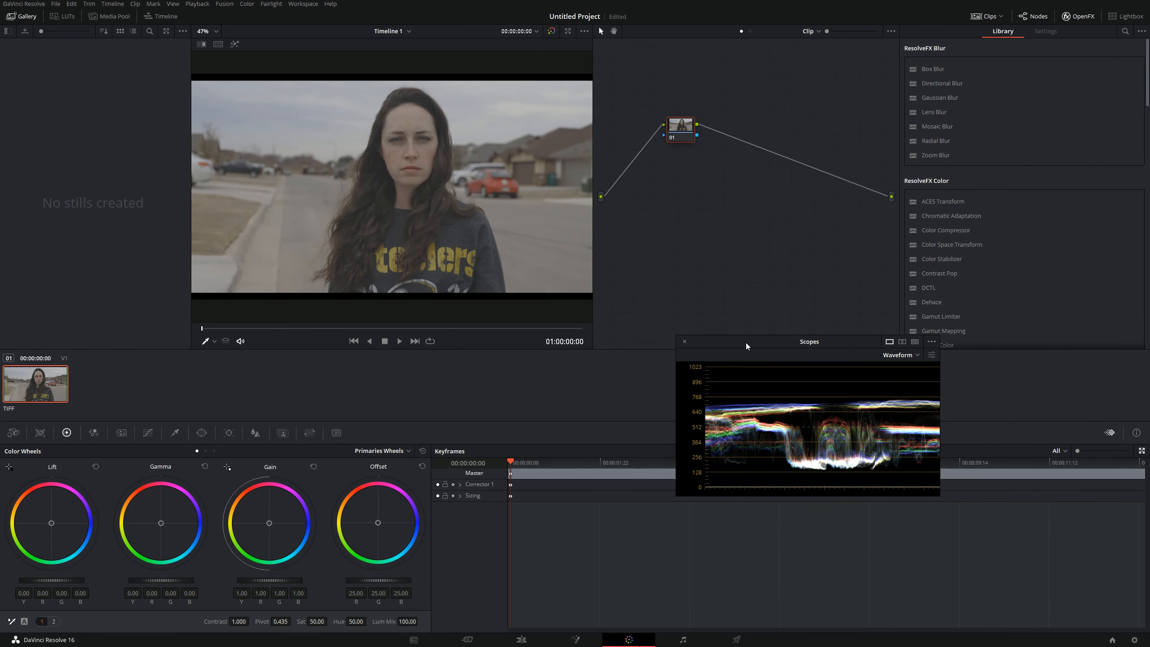
left_click_drag(746, 343, 652, 444)
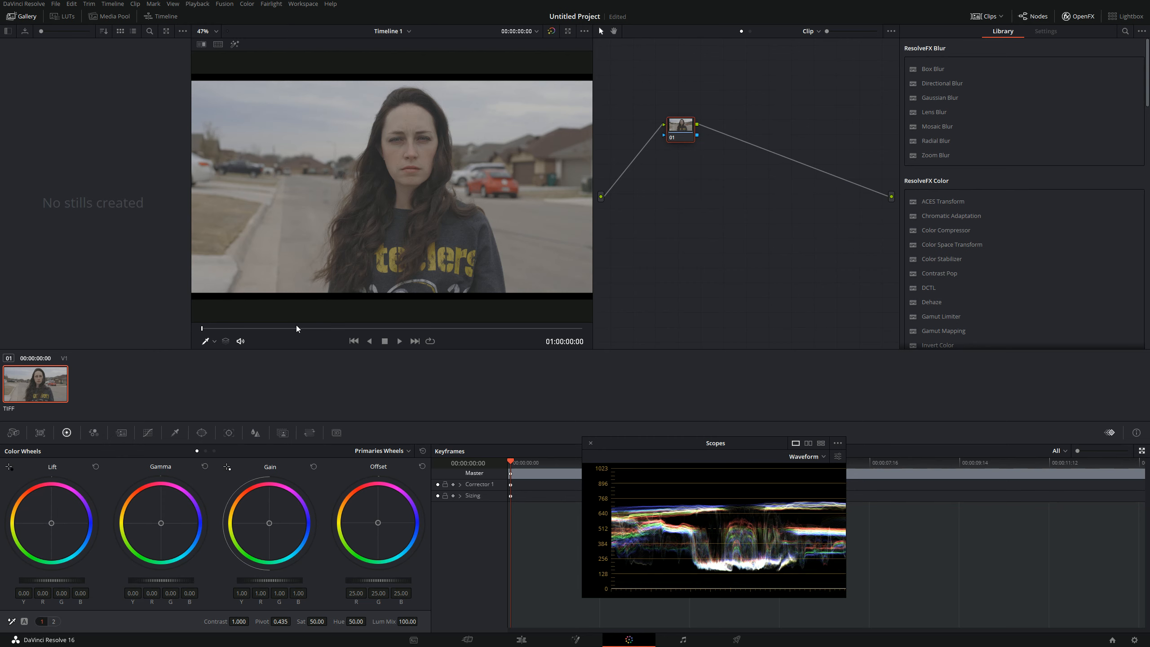
key("space")
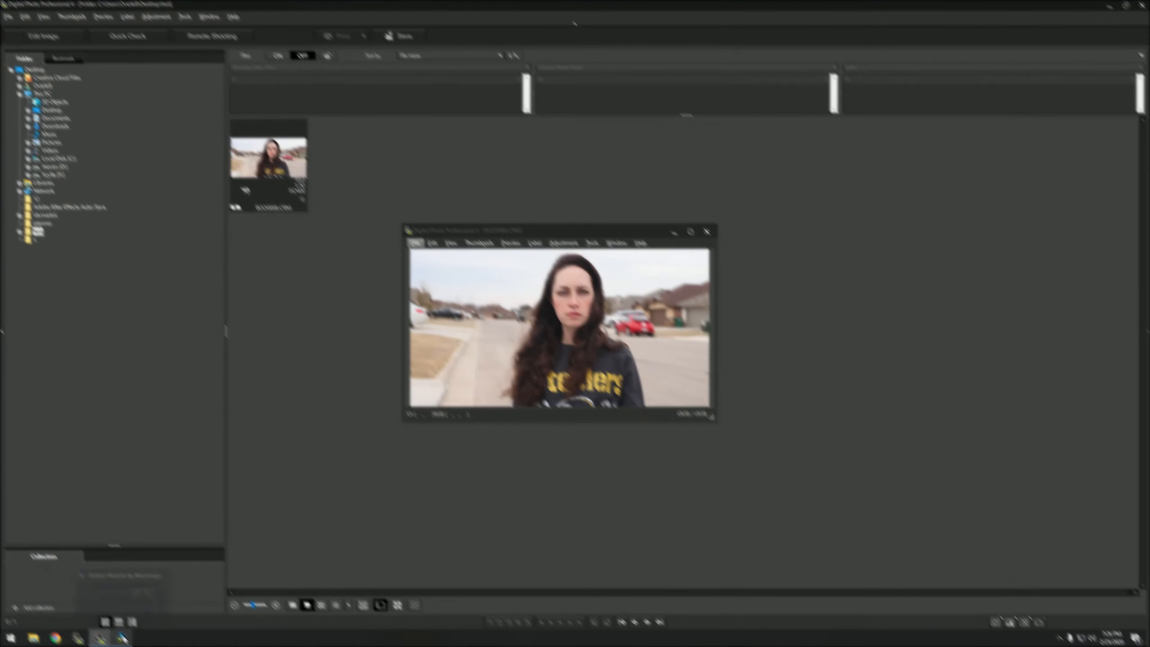
left_click(121, 638)
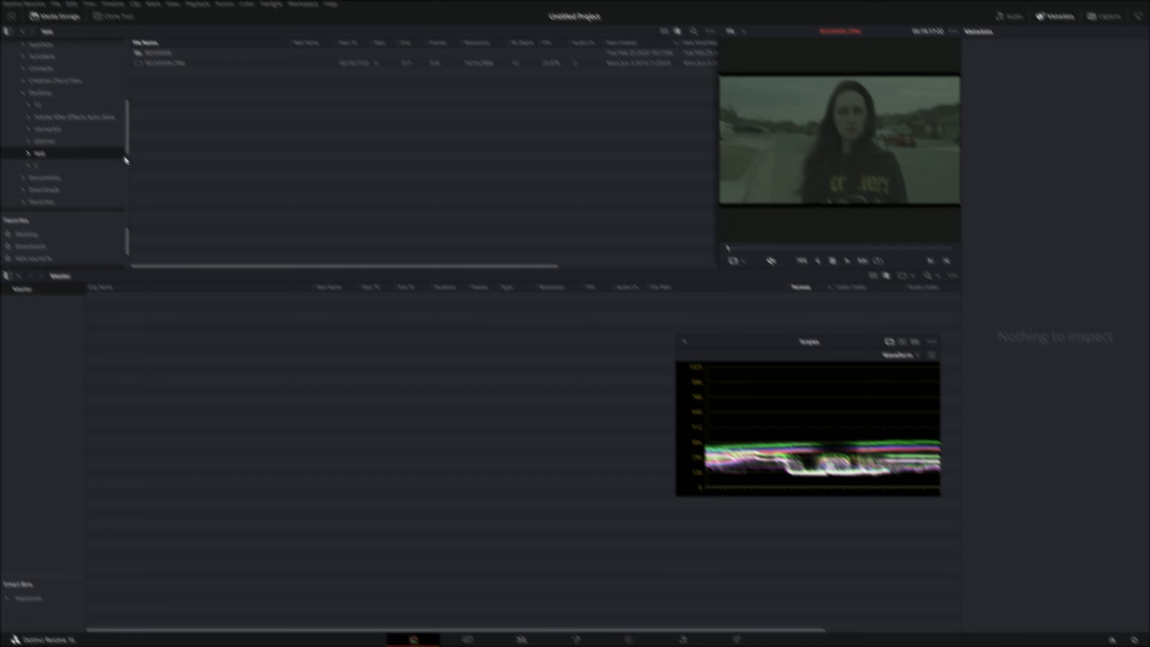
double_click(165, 54)
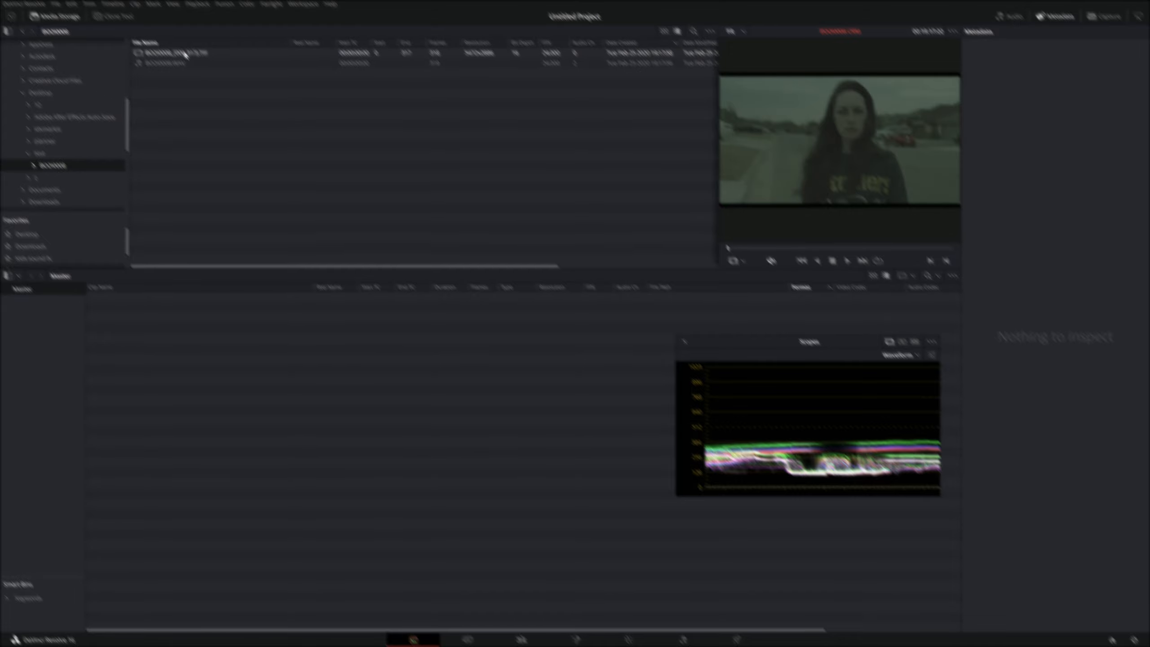
left_click(185, 54)
right_click(186, 53)
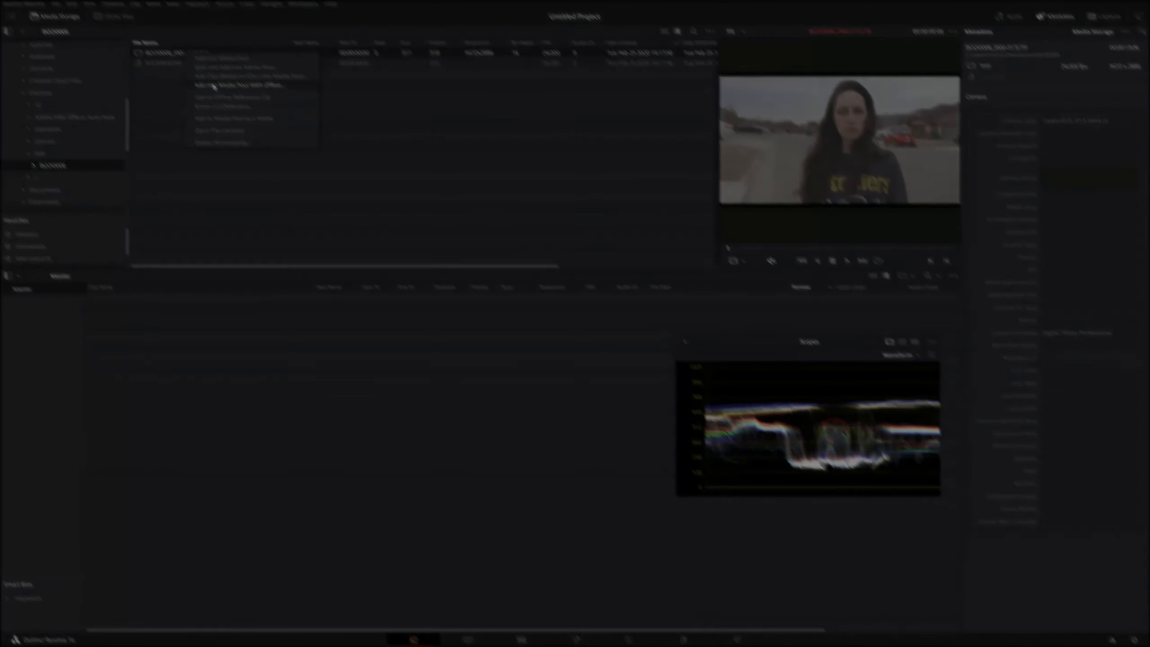